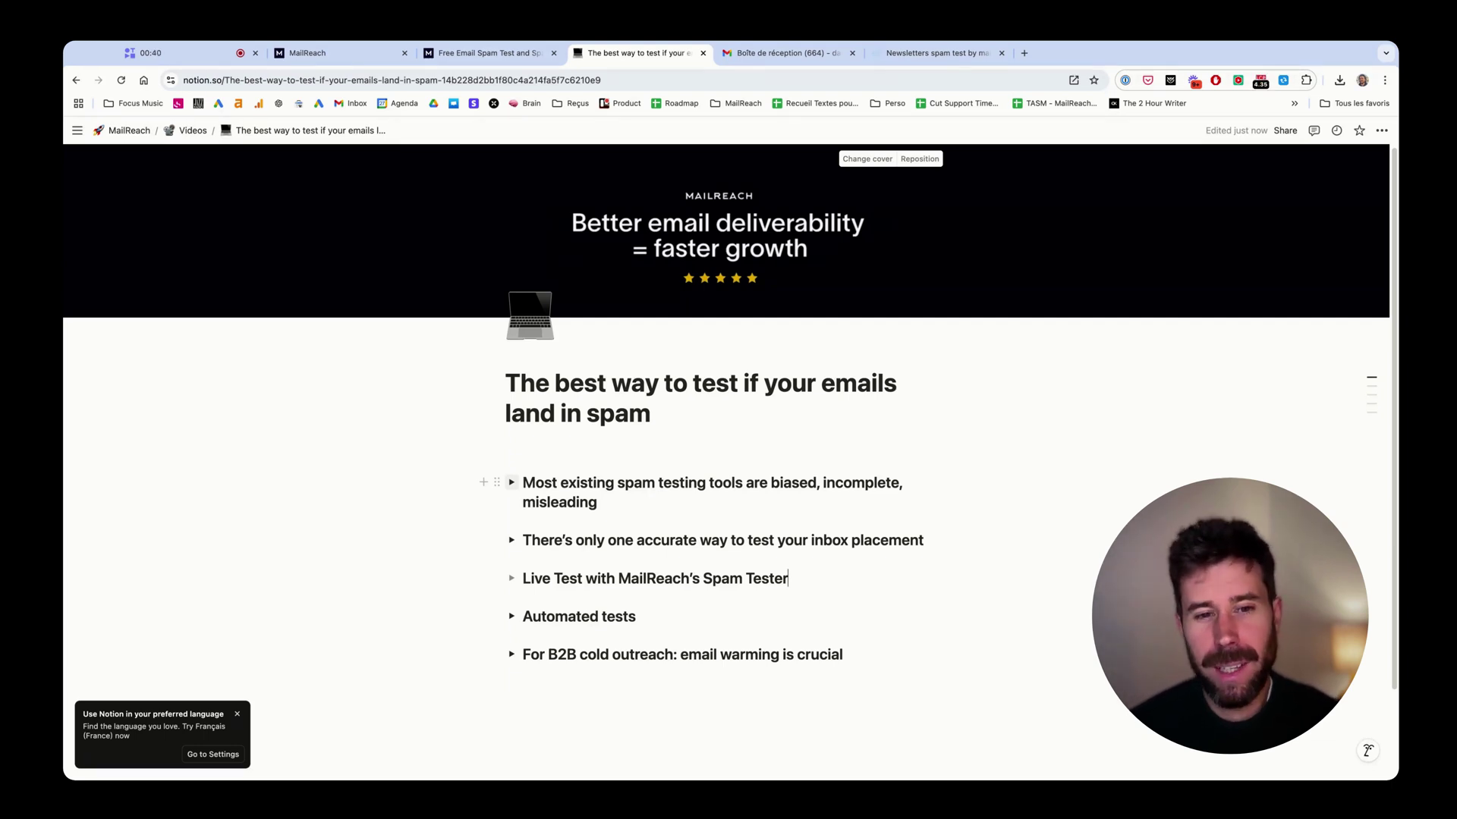
- Expand the notes section on biased spam testing tools, view the mail-tester.com page as an example, and return to the notes
click(511, 483)
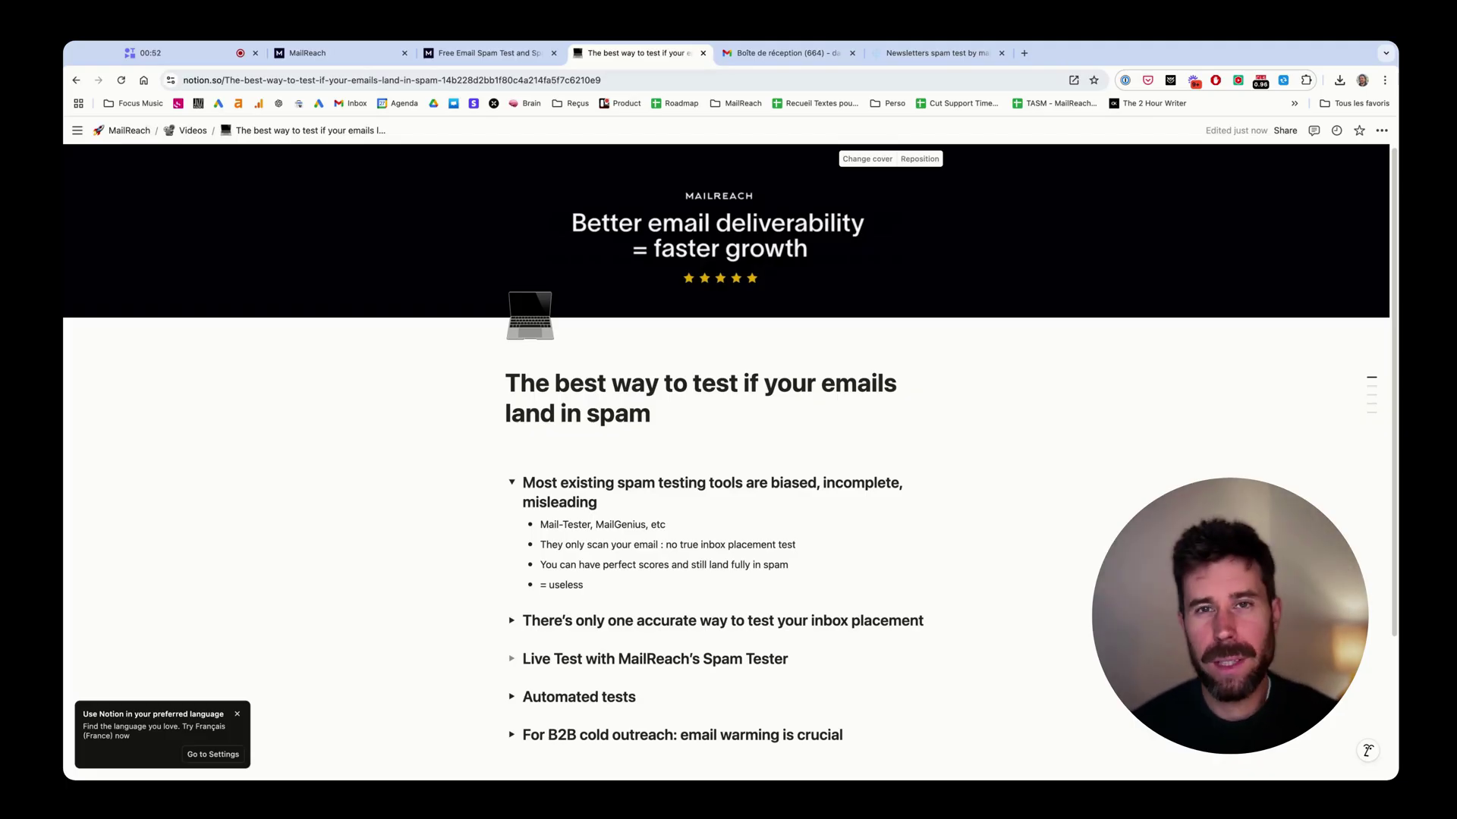
click(937, 53)
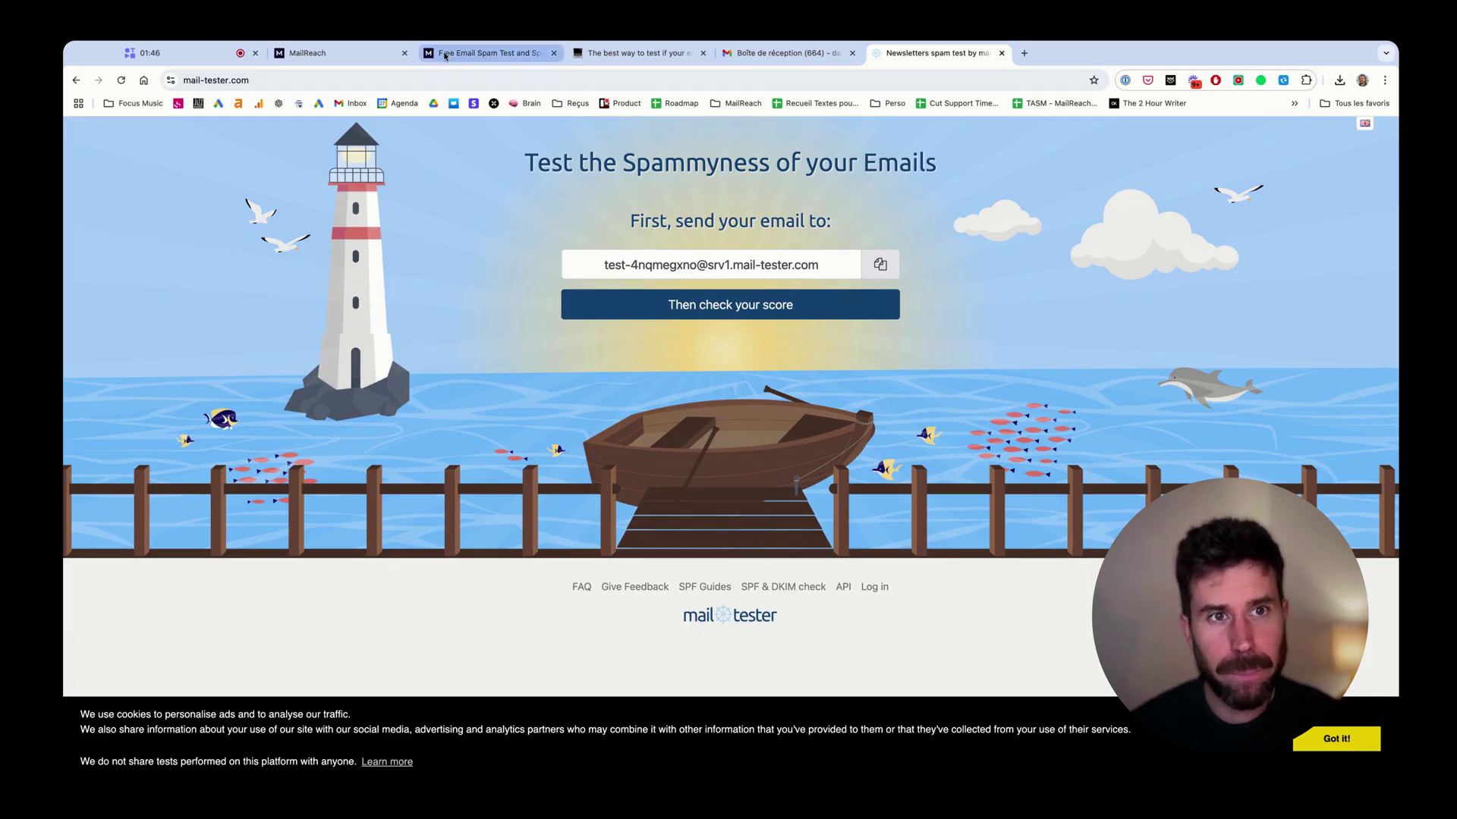
click(645, 54)
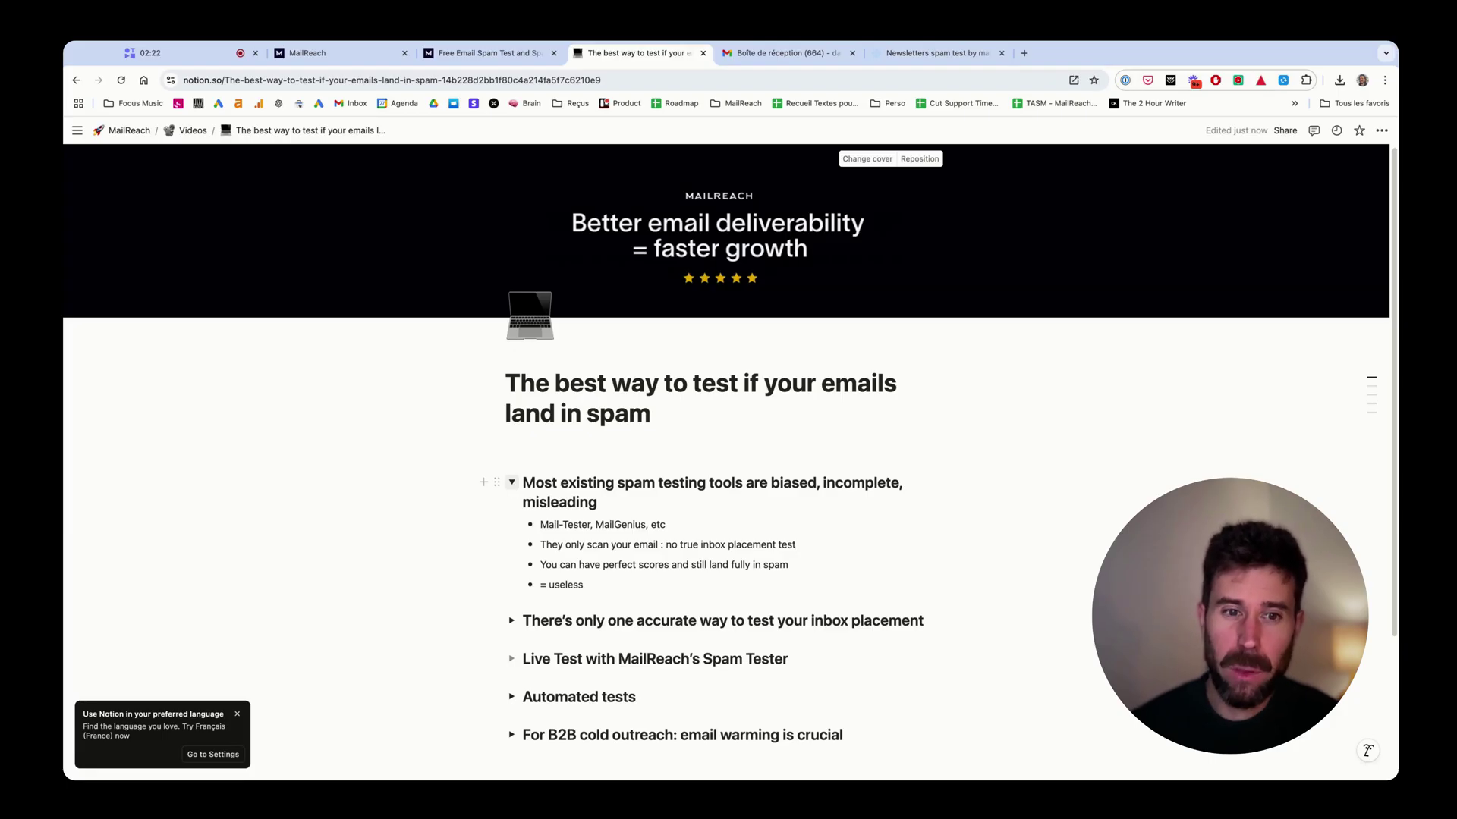
- Move through the notes from the section on accurate inbox placement testing to "Live Test with MailReach's Spam Tester", collapsing the finished sections
click(512, 482)
click(512, 539)
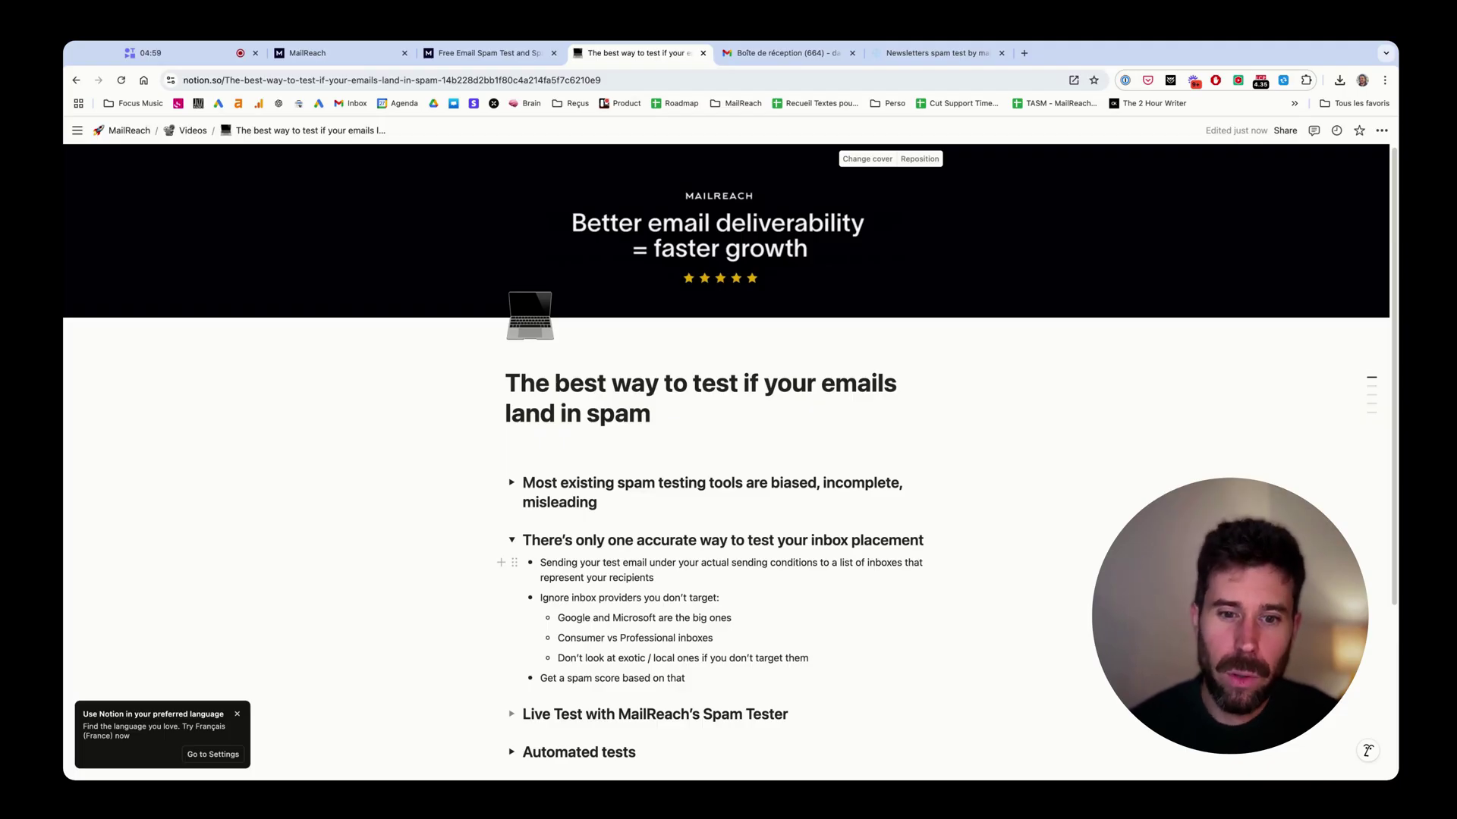
scroll(826, 607, down, 2)
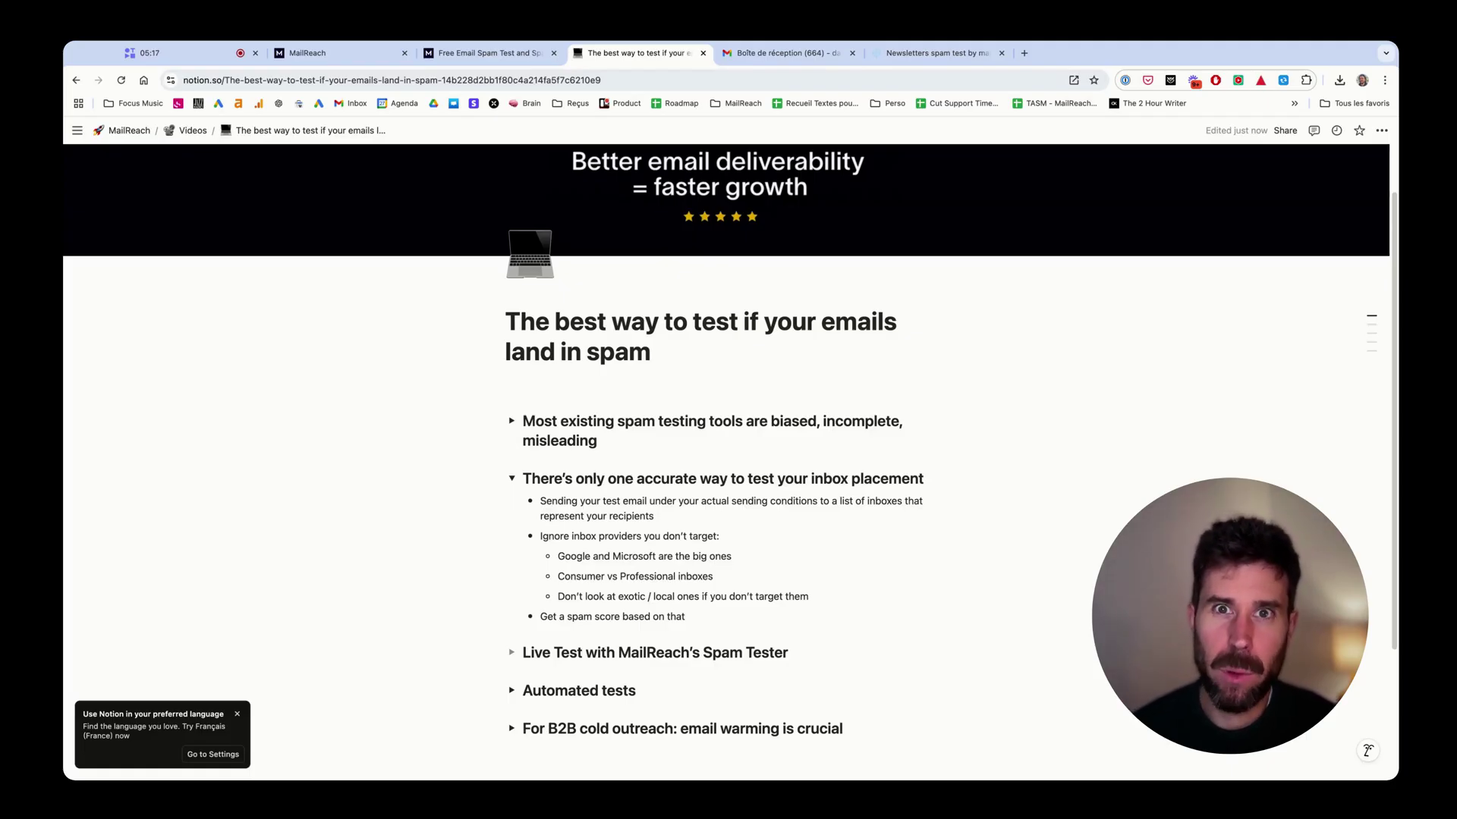
click(511, 652)
click(511, 478)
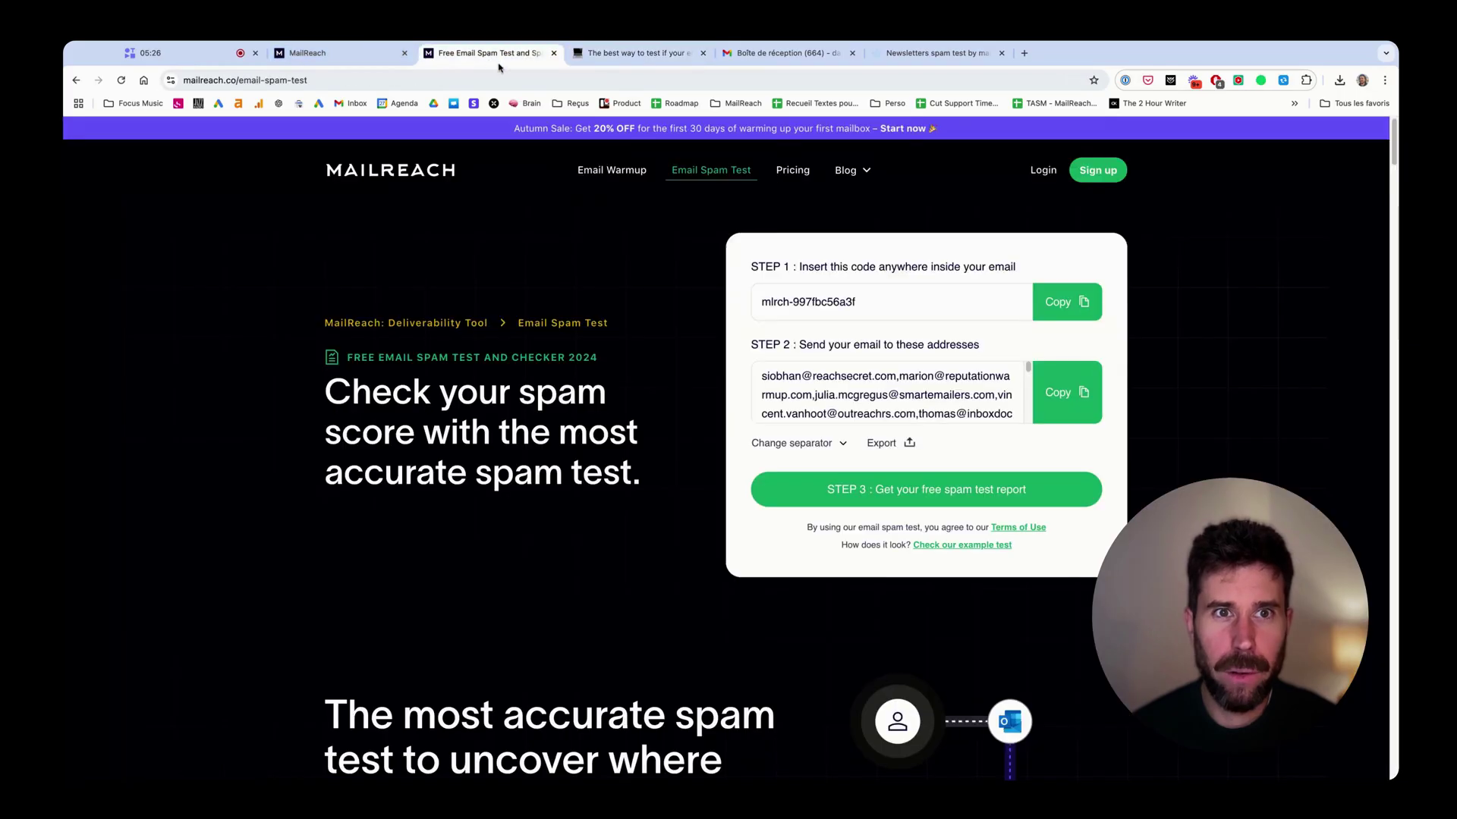
- Switch to MailReach's free email spam test page, reload it for a new test, and copy the code to insert in the email
click(486, 53)
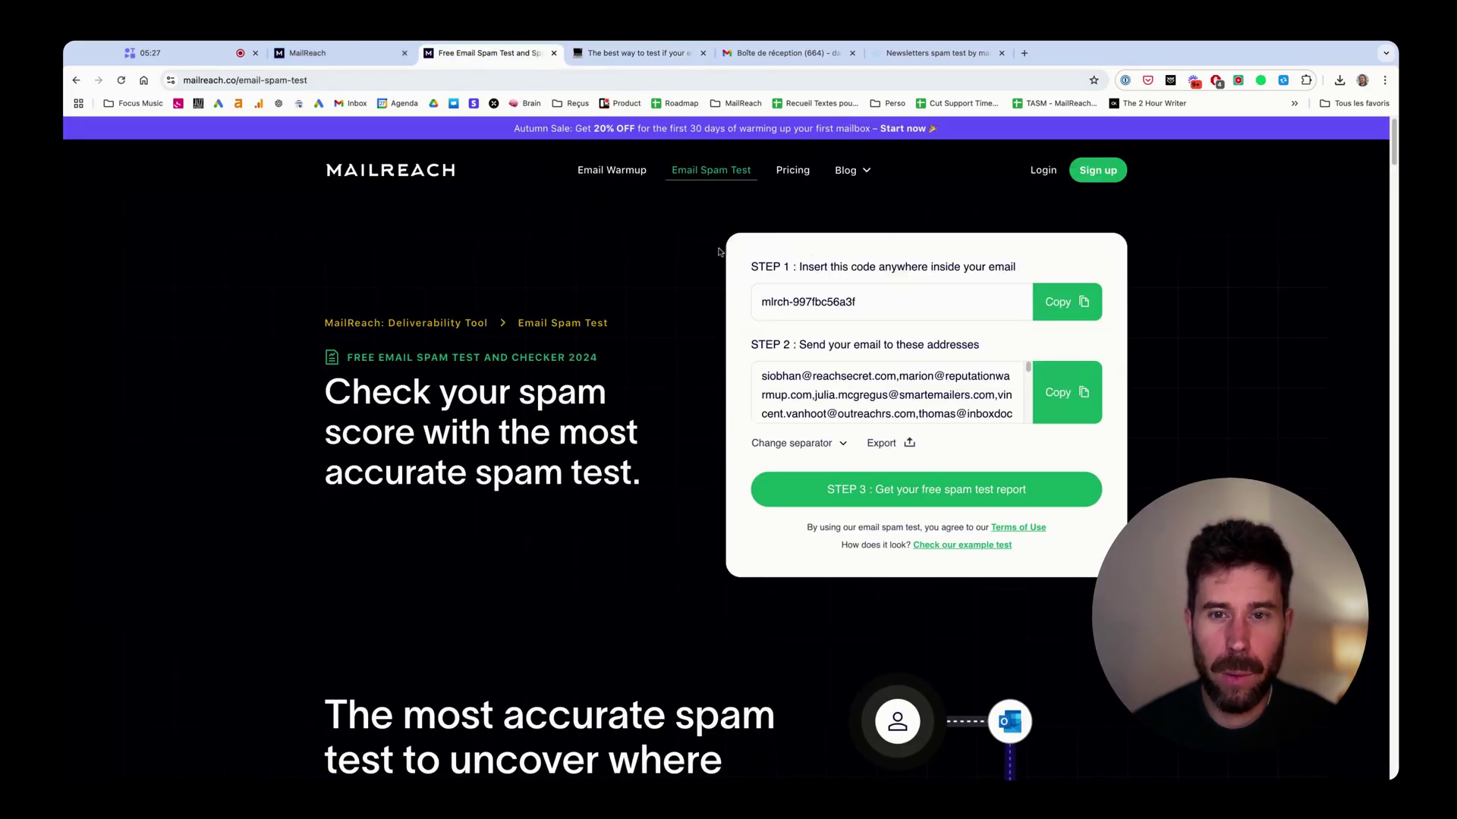
key(super+r)
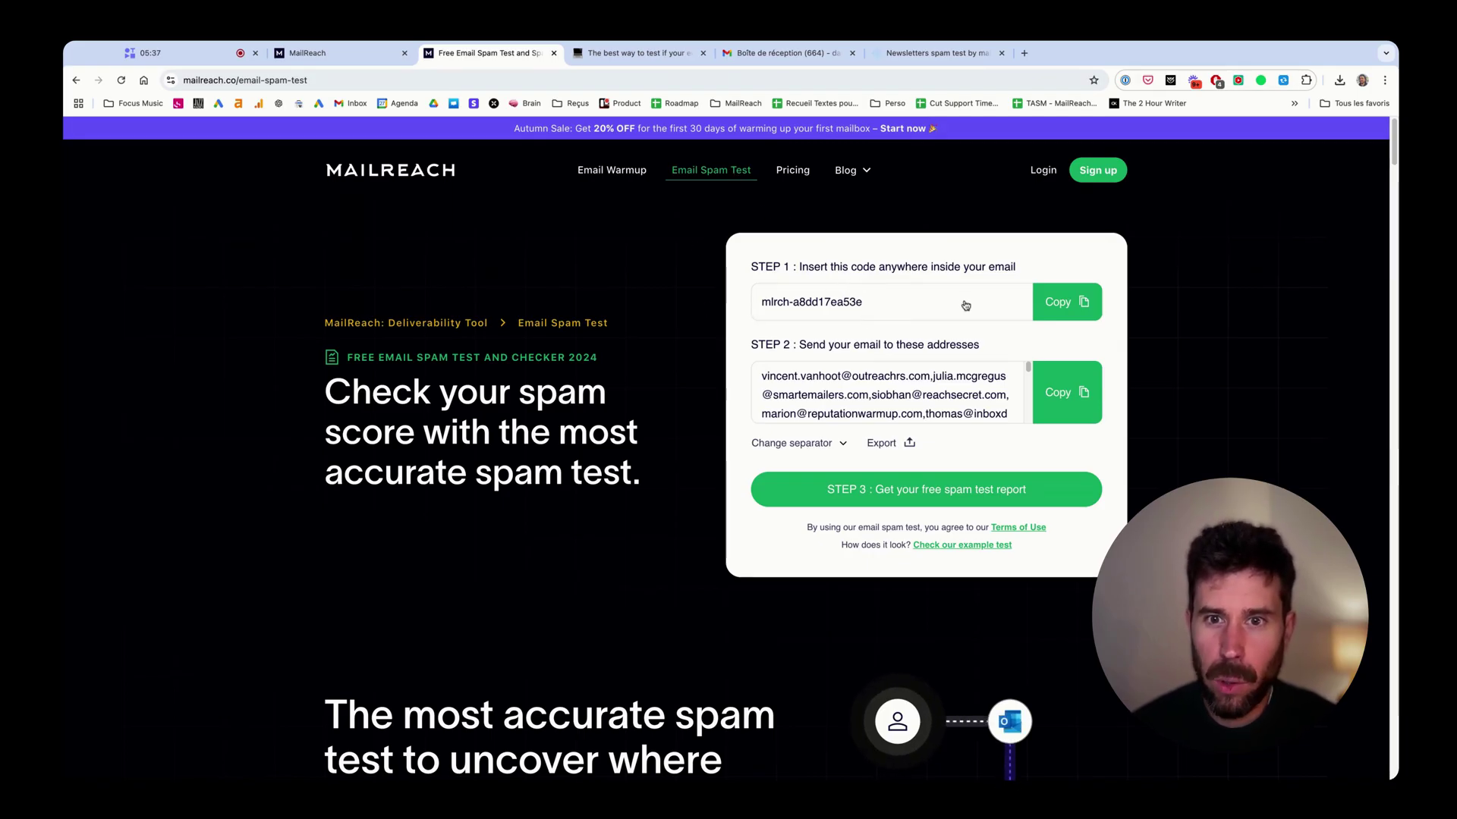
click(1058, 302)
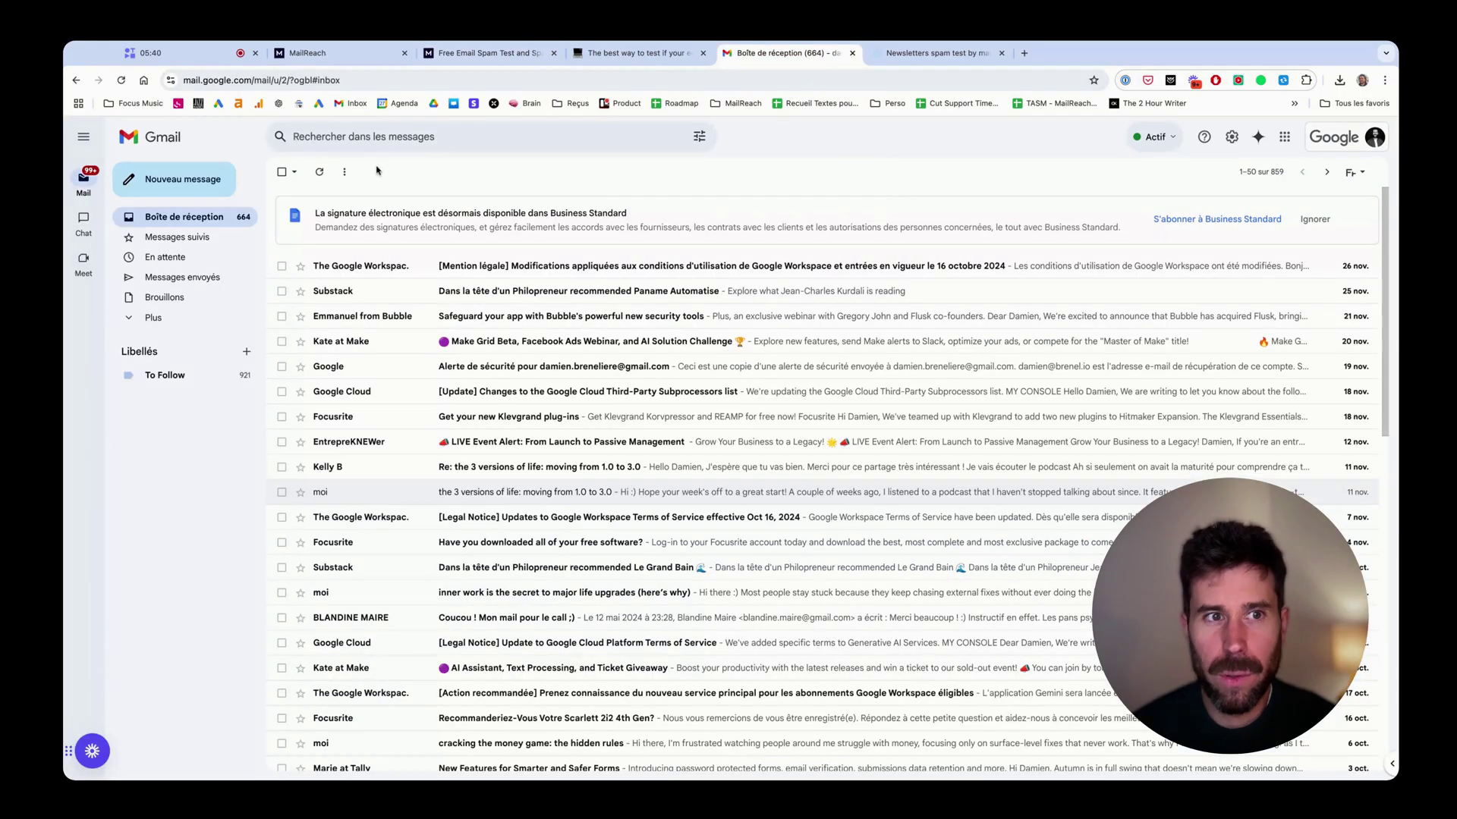
- Start a new message in Gmail and paste the copied spam test code into its body
click(207, 177)
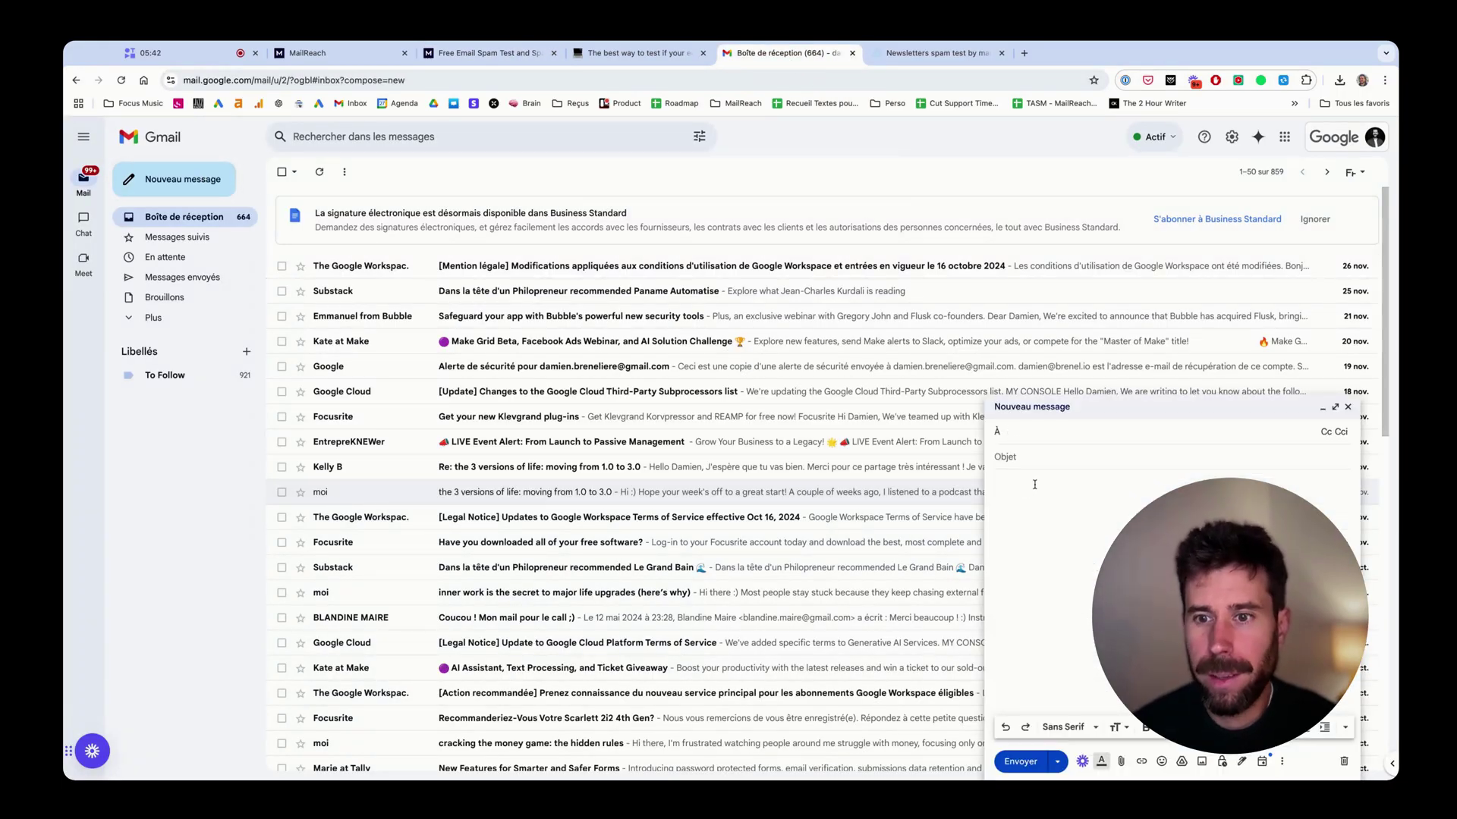
click(1034, 484)
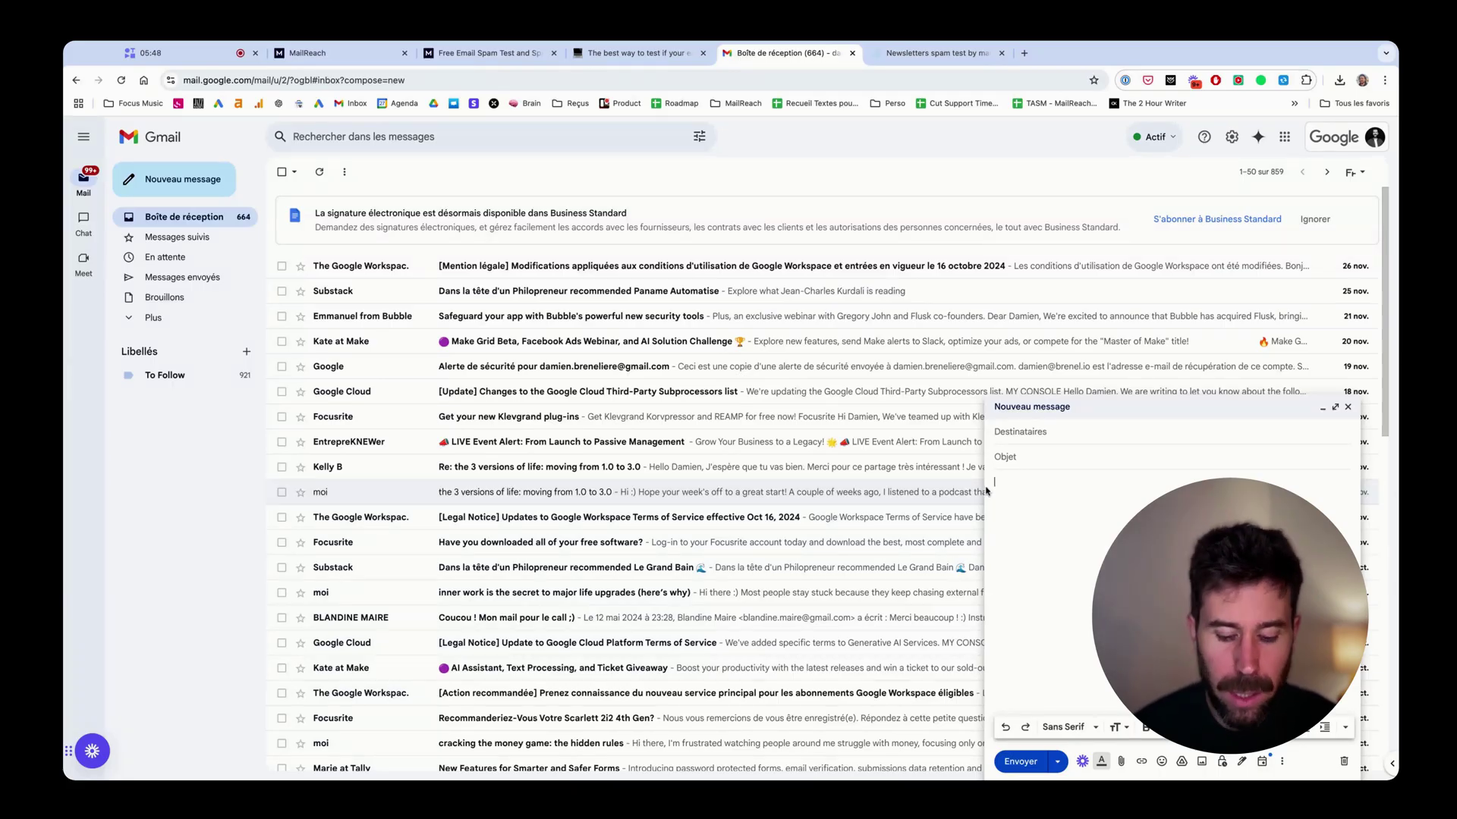
key(super+v)
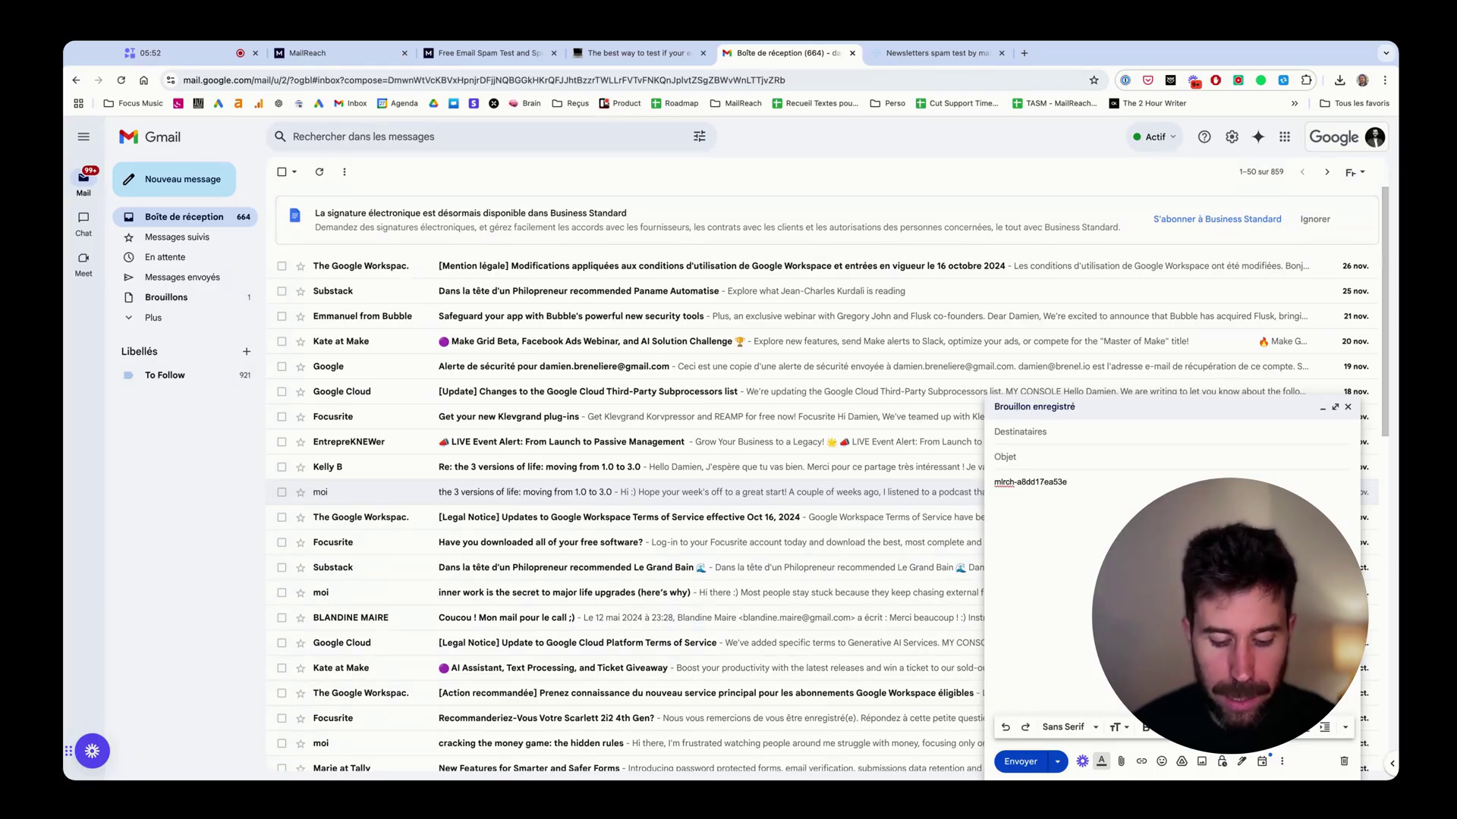
- Give the draft the subject "News" and add "Hi," and "How are you doing?" as separate paragraphs above the test code
text(News)
key(Tab)
text(Hi)
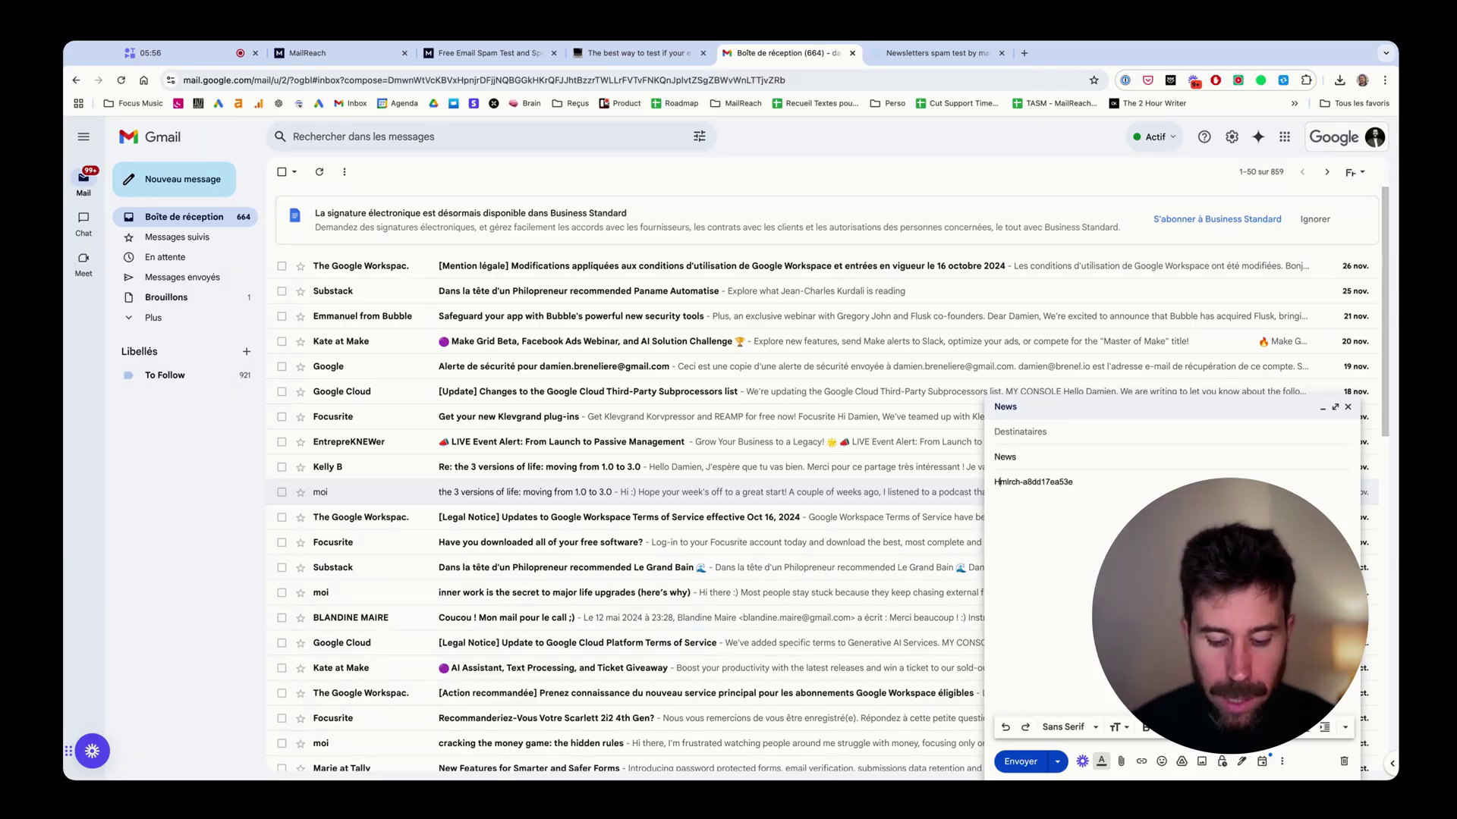
text(,)
key(Return)
key(Return)
text(How are you doing?)
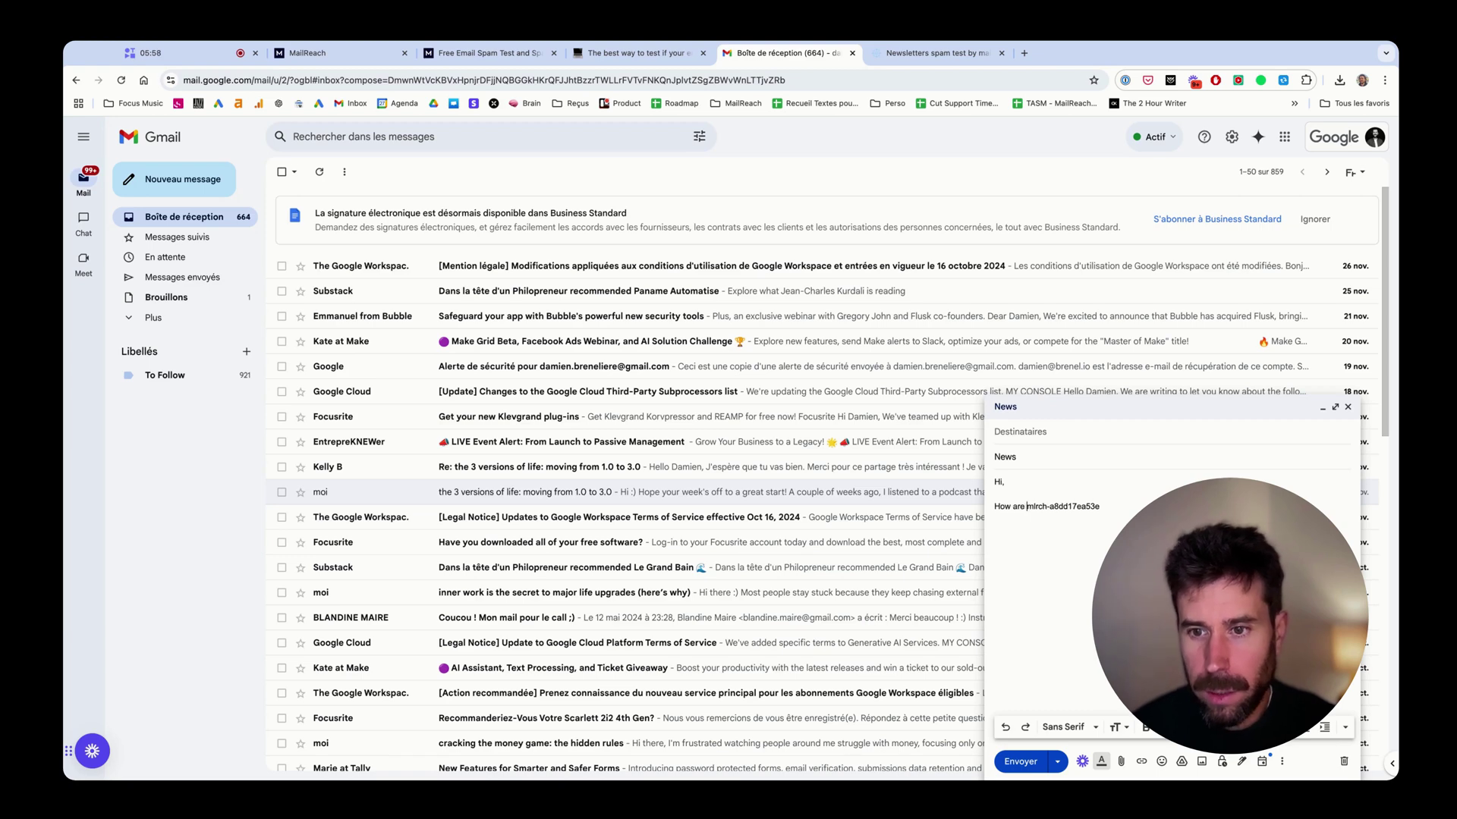
key(Return)
key(Return)
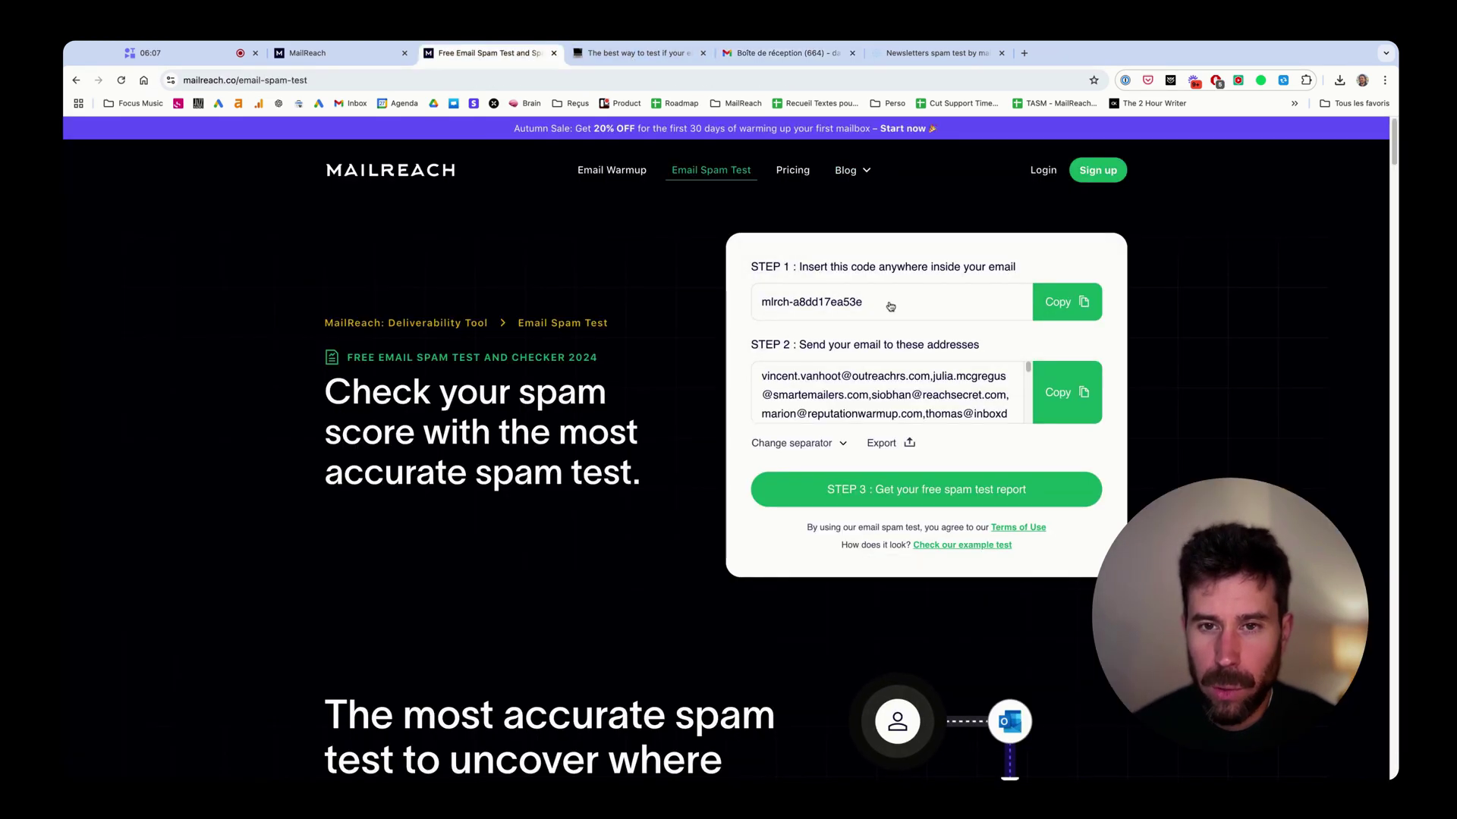
- Copy the test address list from MailReach, paste it as the draft's recipients, and send the email
click(1063, 392)
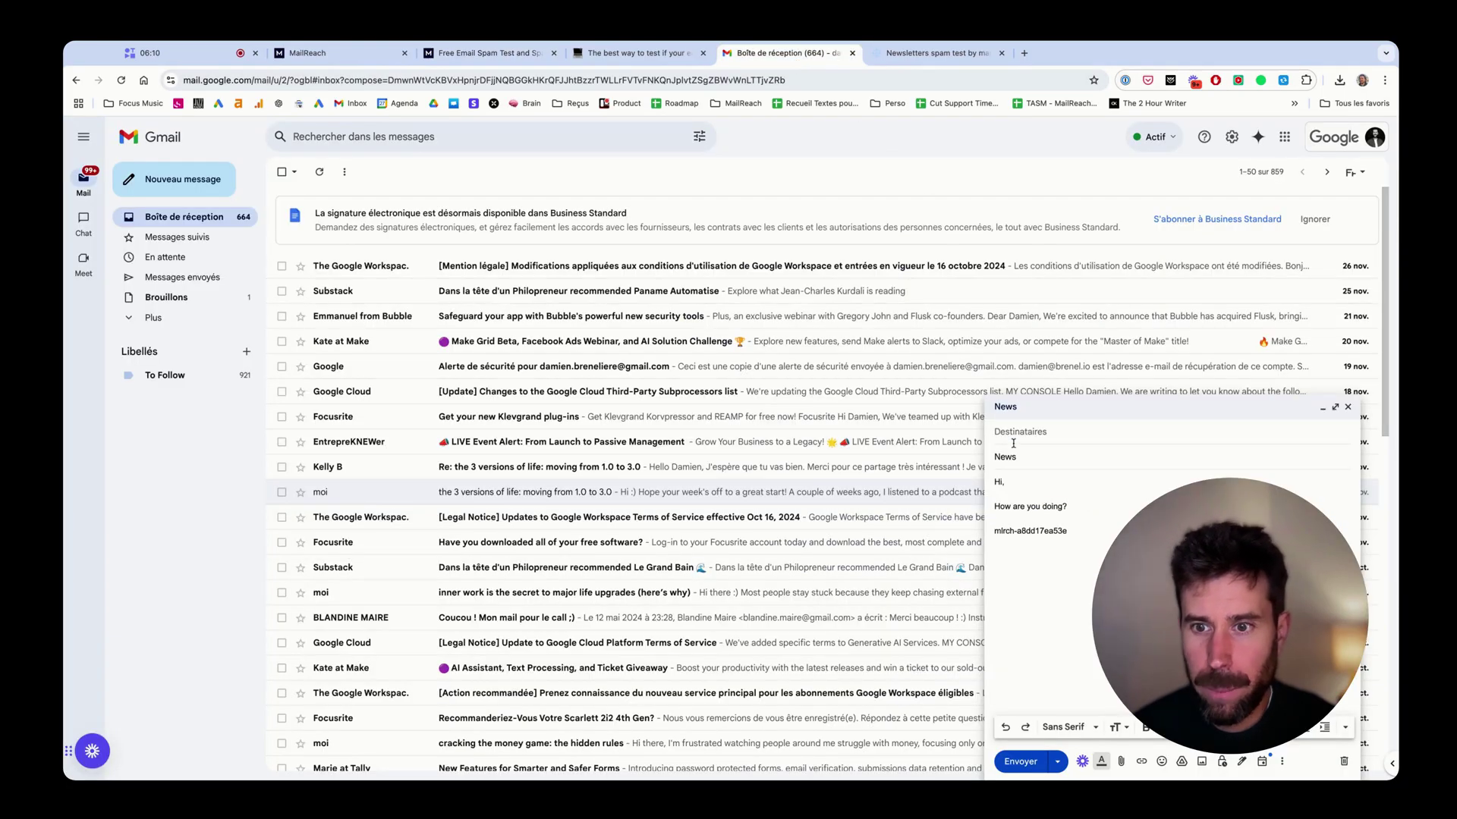
click(1020, 437)
key(ctrl+v)
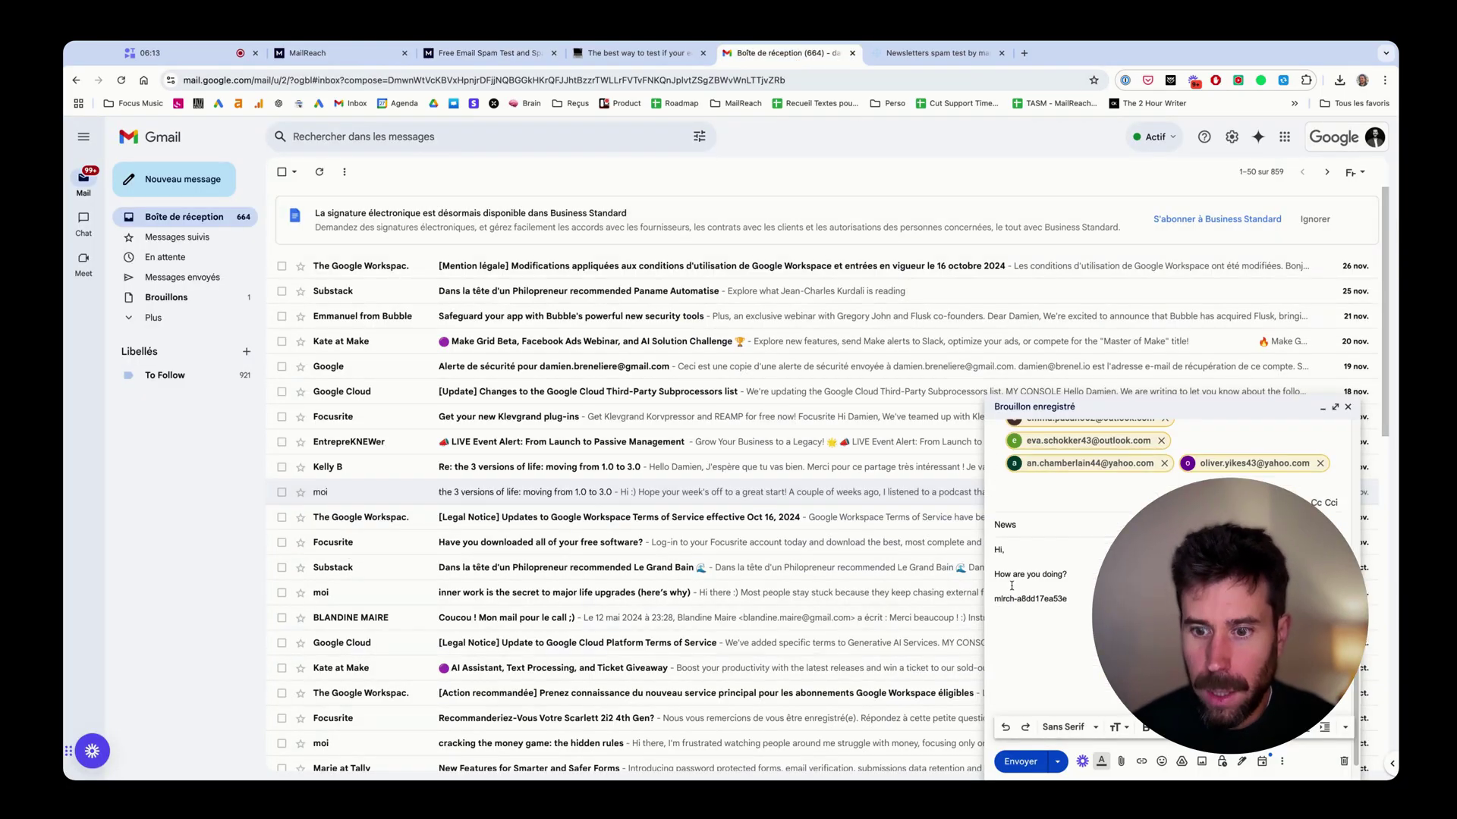
click(1020, 762)
- Return to the MailReach test page, get the free spam test report, and show its results for professional inboxes
click(562, 47)
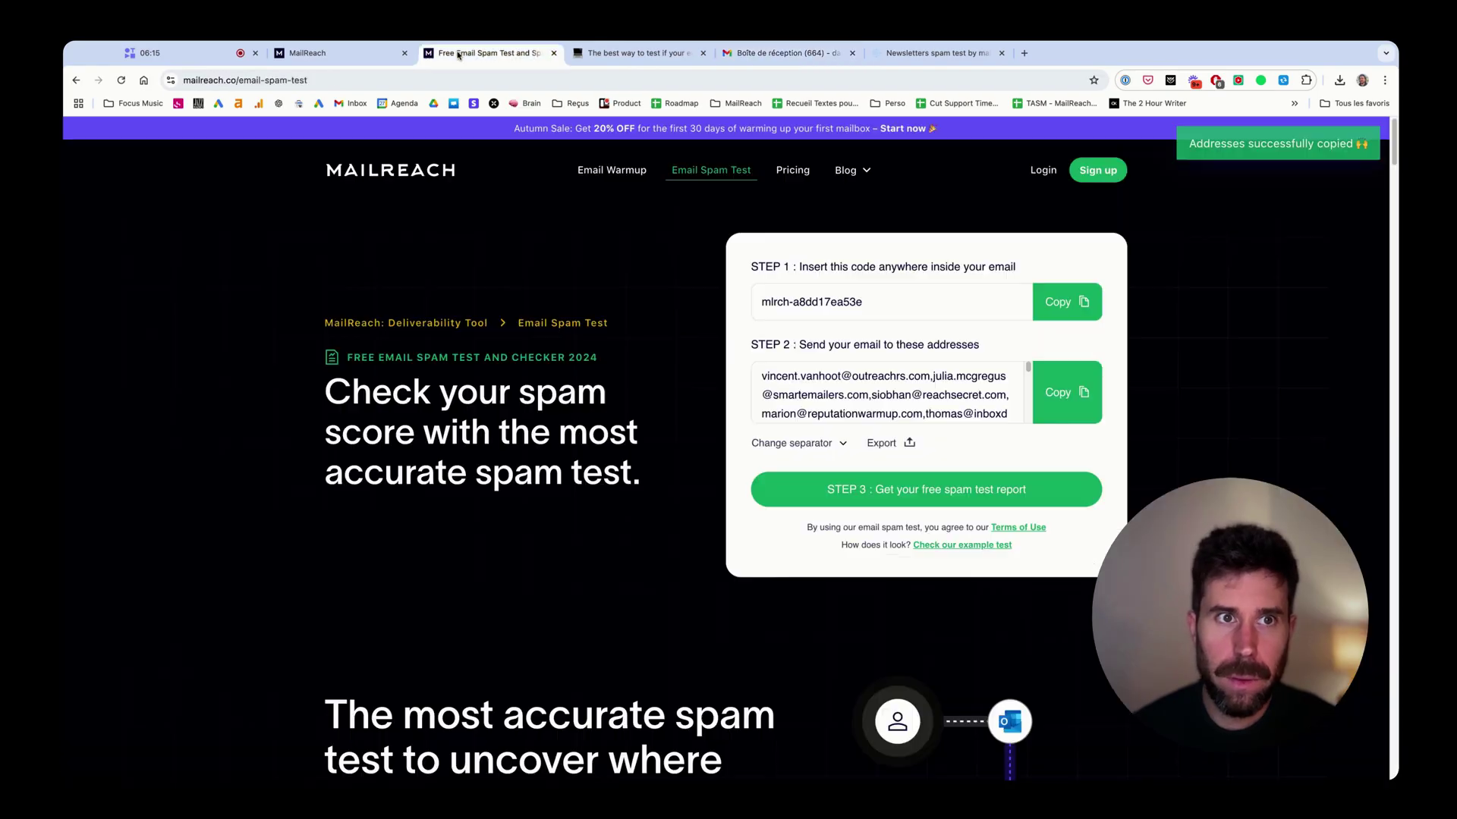
click(956, 493)
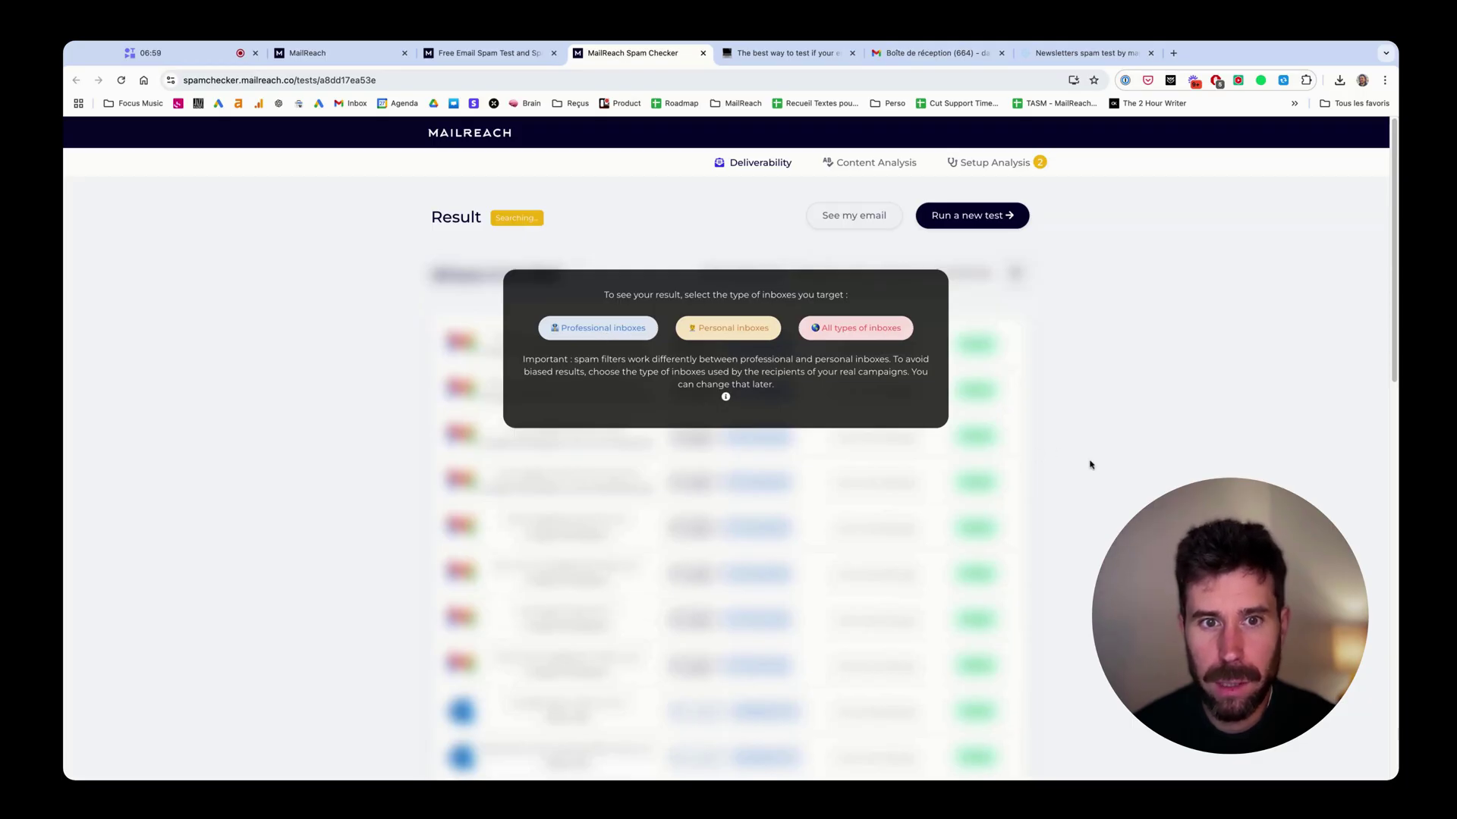
click(598, 327)
- Review where the email landed across the professional Google and Microsoft inboxes, along with the overall score
scroll(713, 368, down, 3)
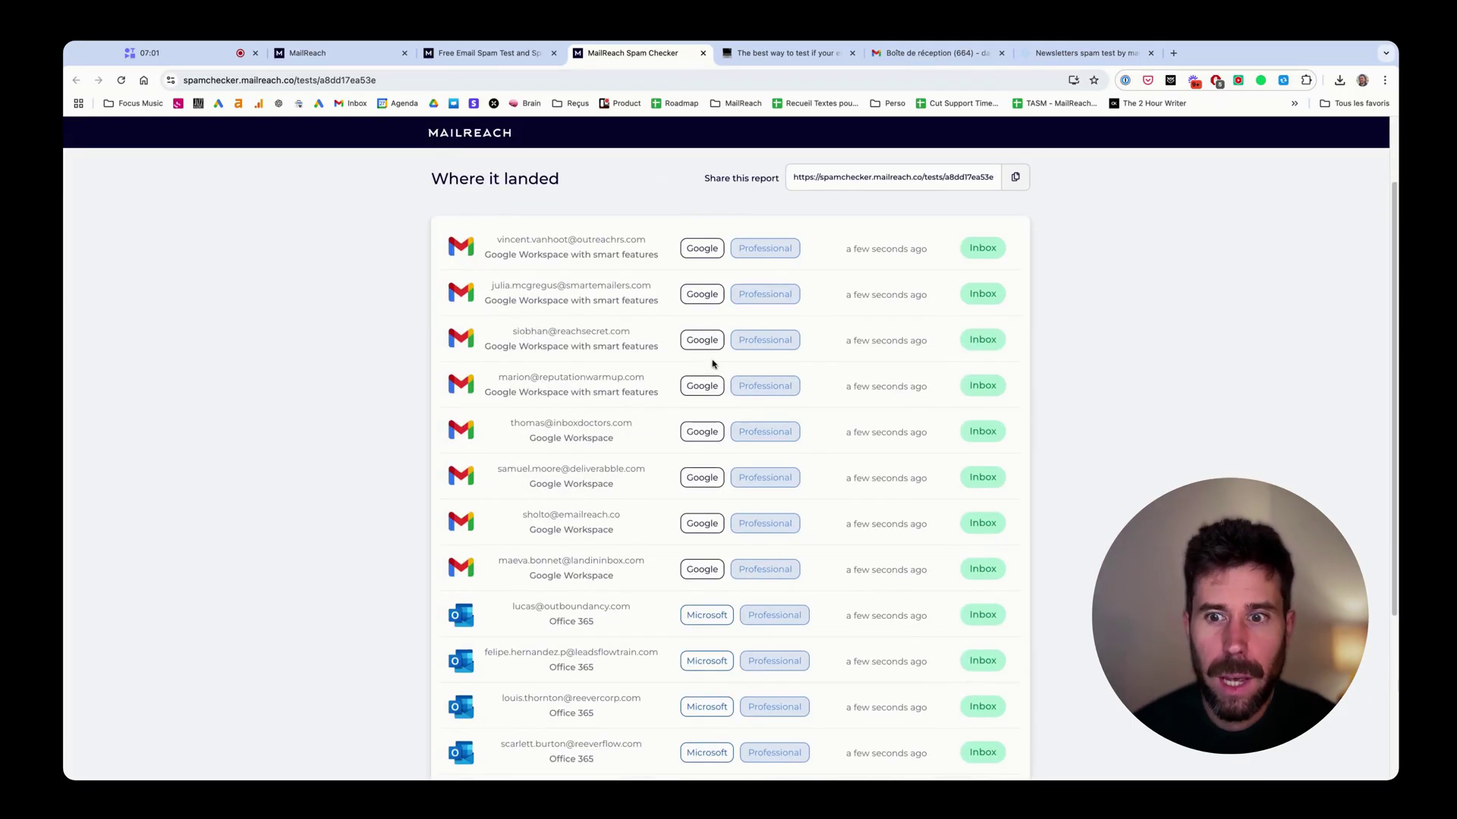
scroll(713, 364, down, 5)
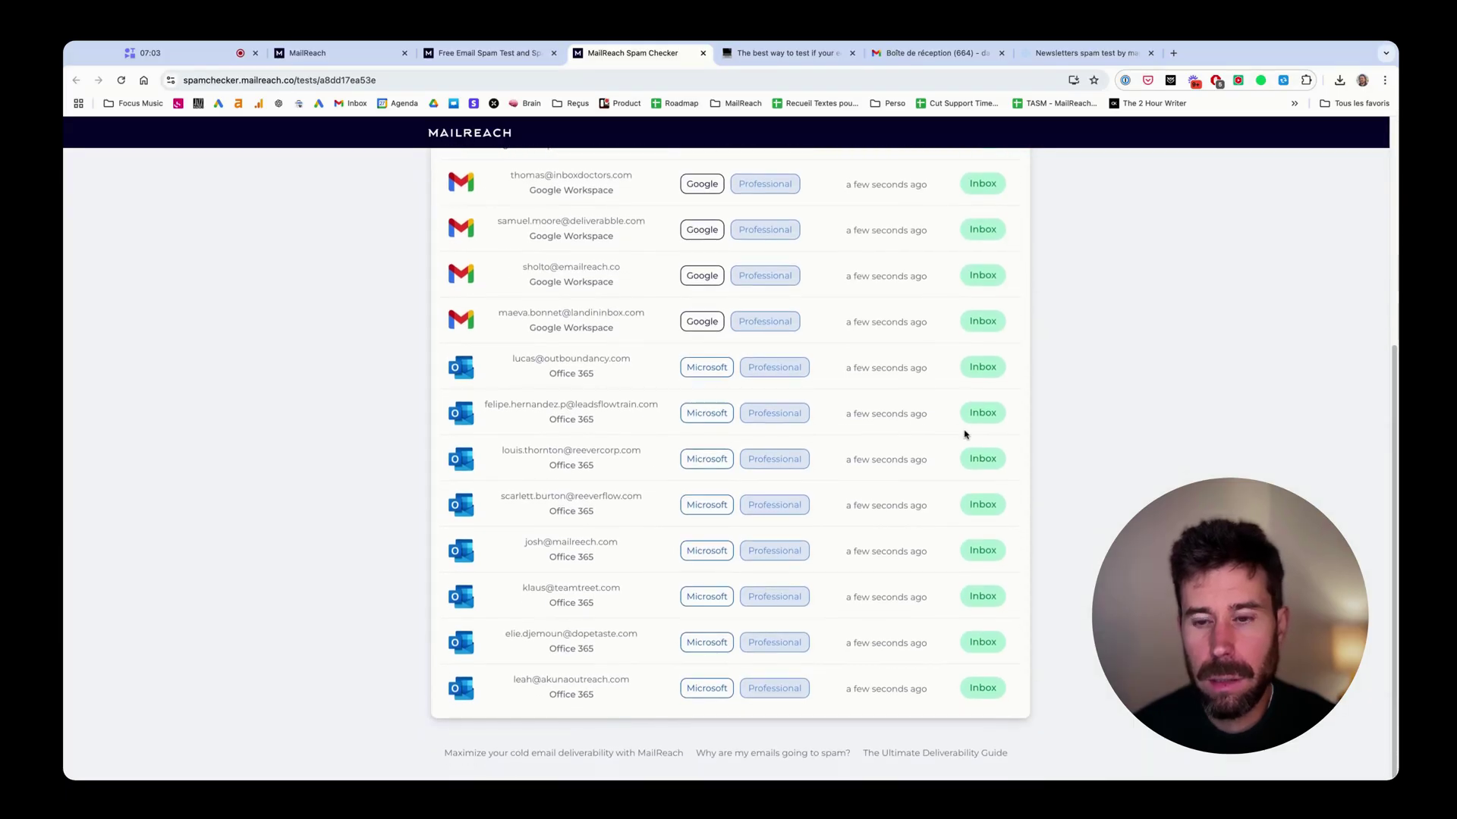
scroll(966, 434, up, 7)
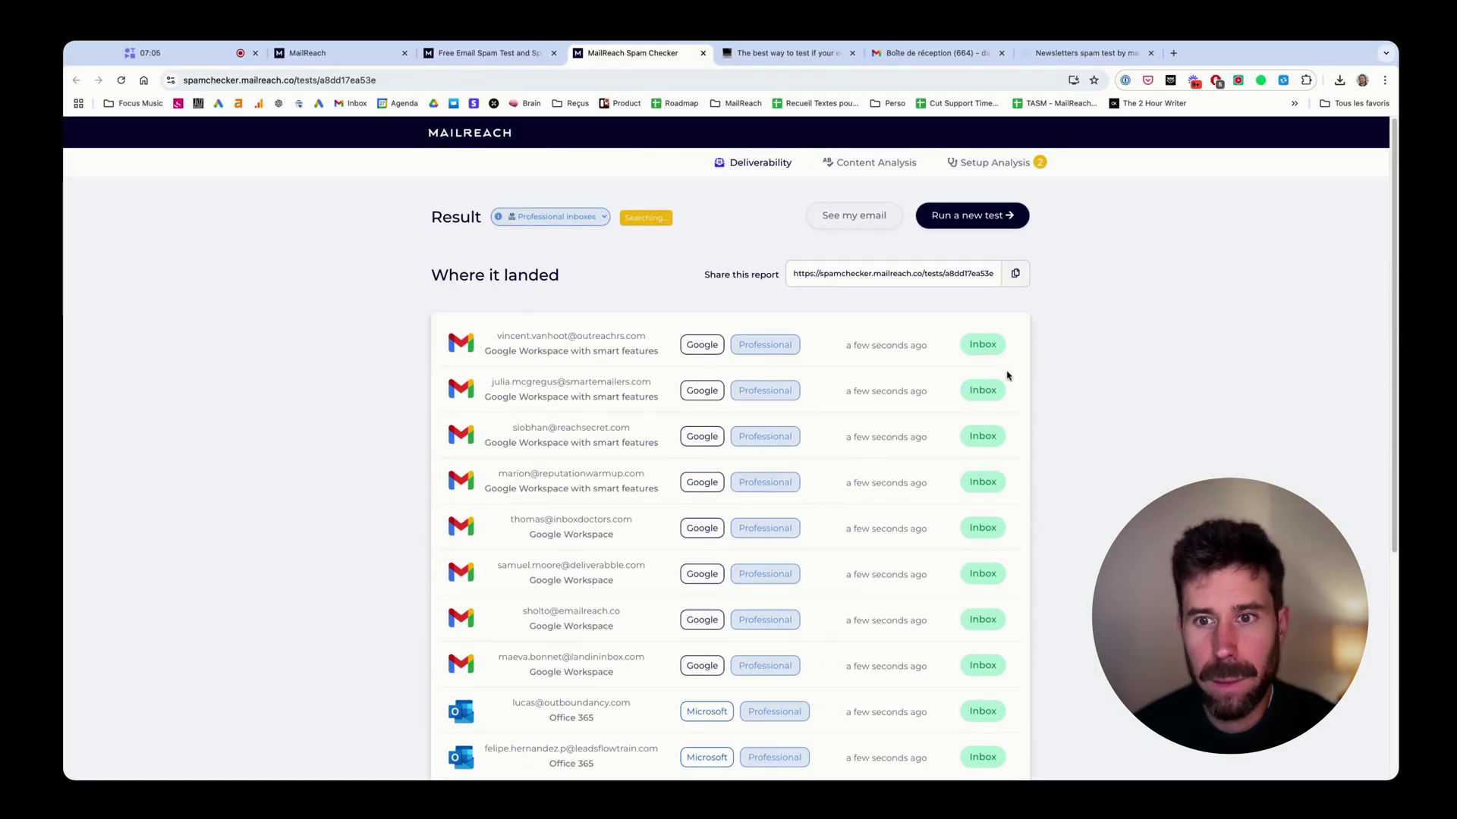
scroll(983, 367, down, 6)
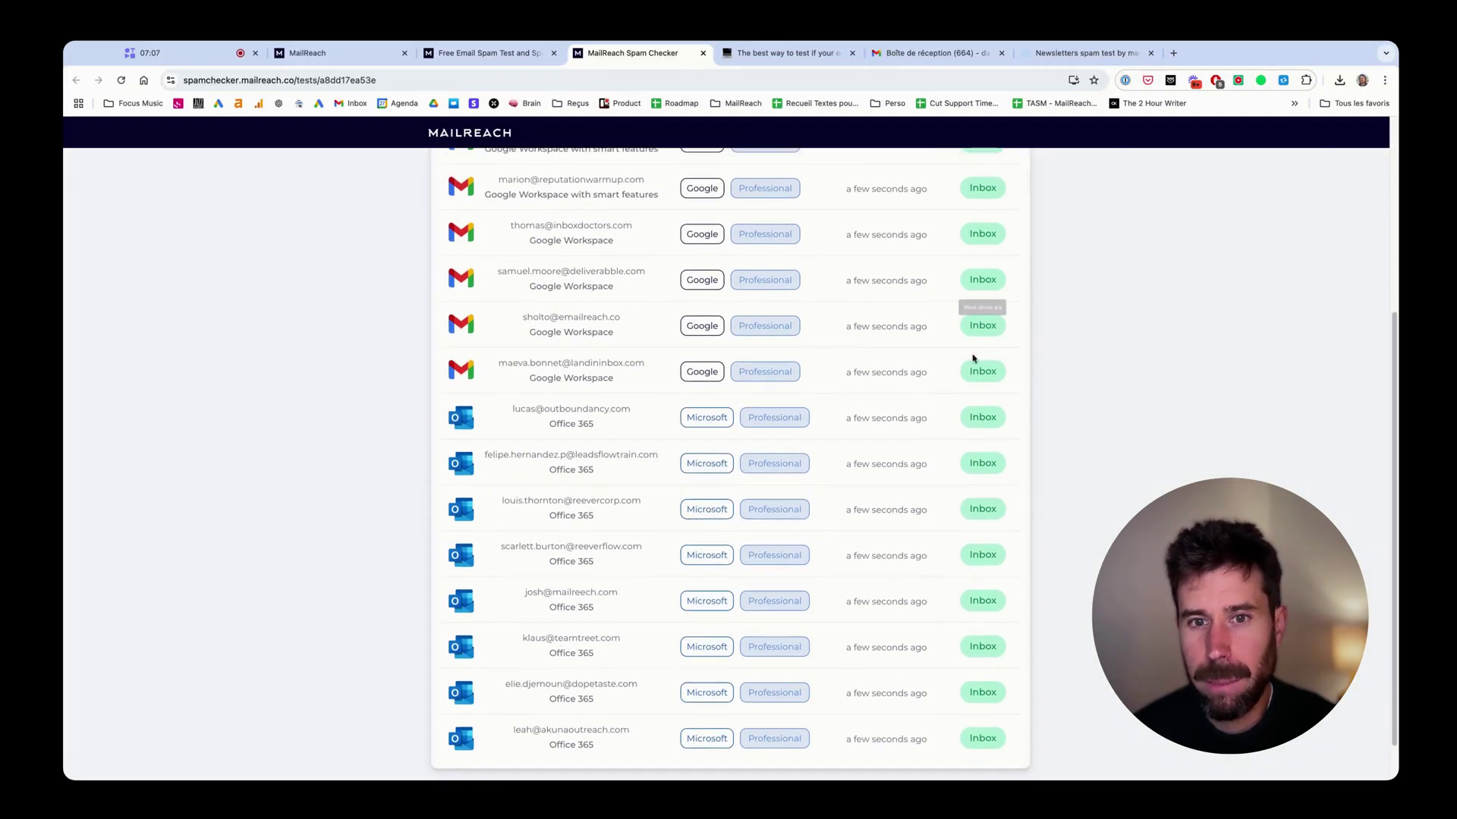
scroll(835, 353, down, 1)
scroll(683, 357, up, 3)
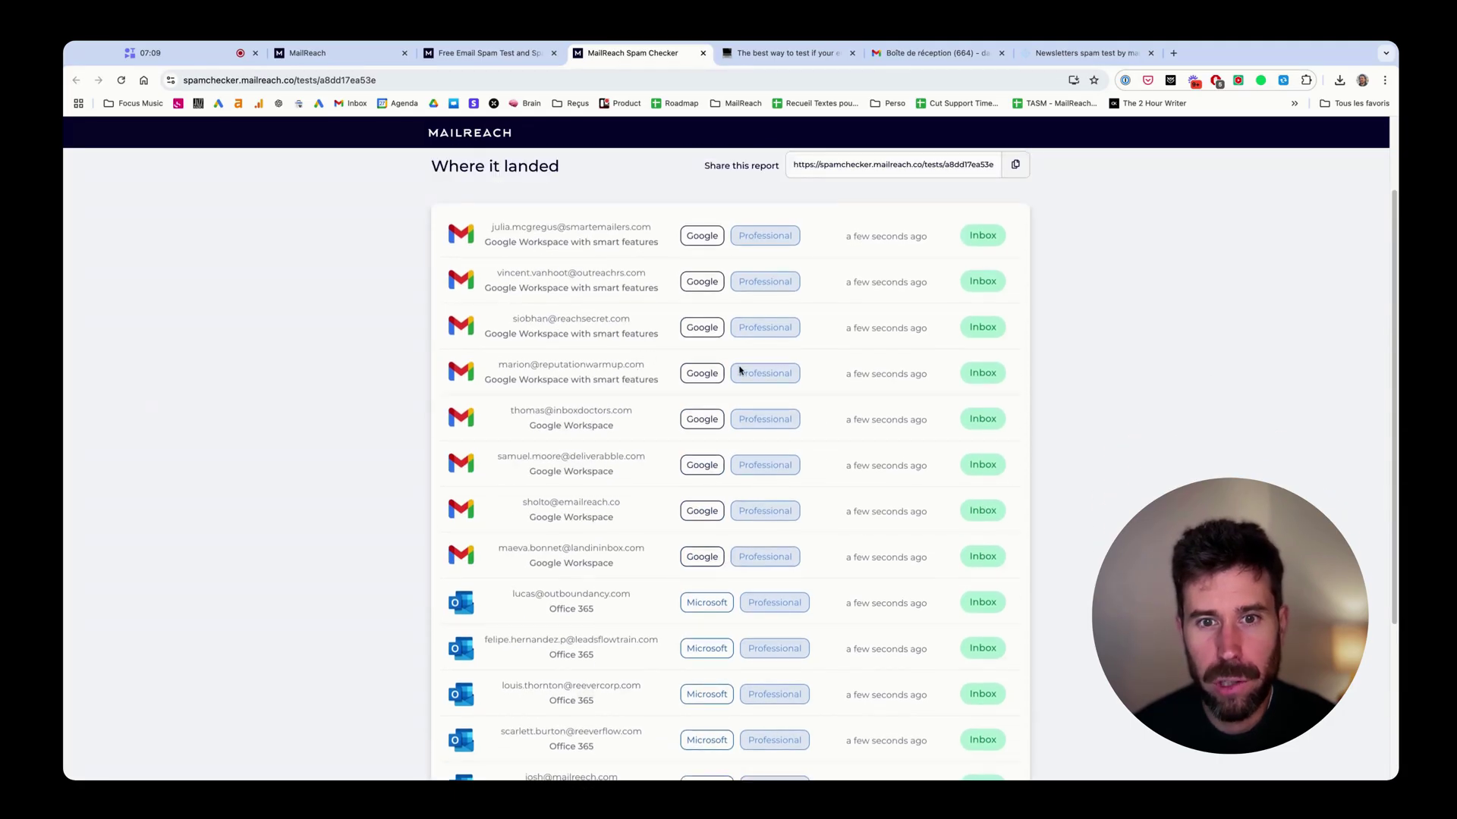
scroll(546, 516, down, 5)
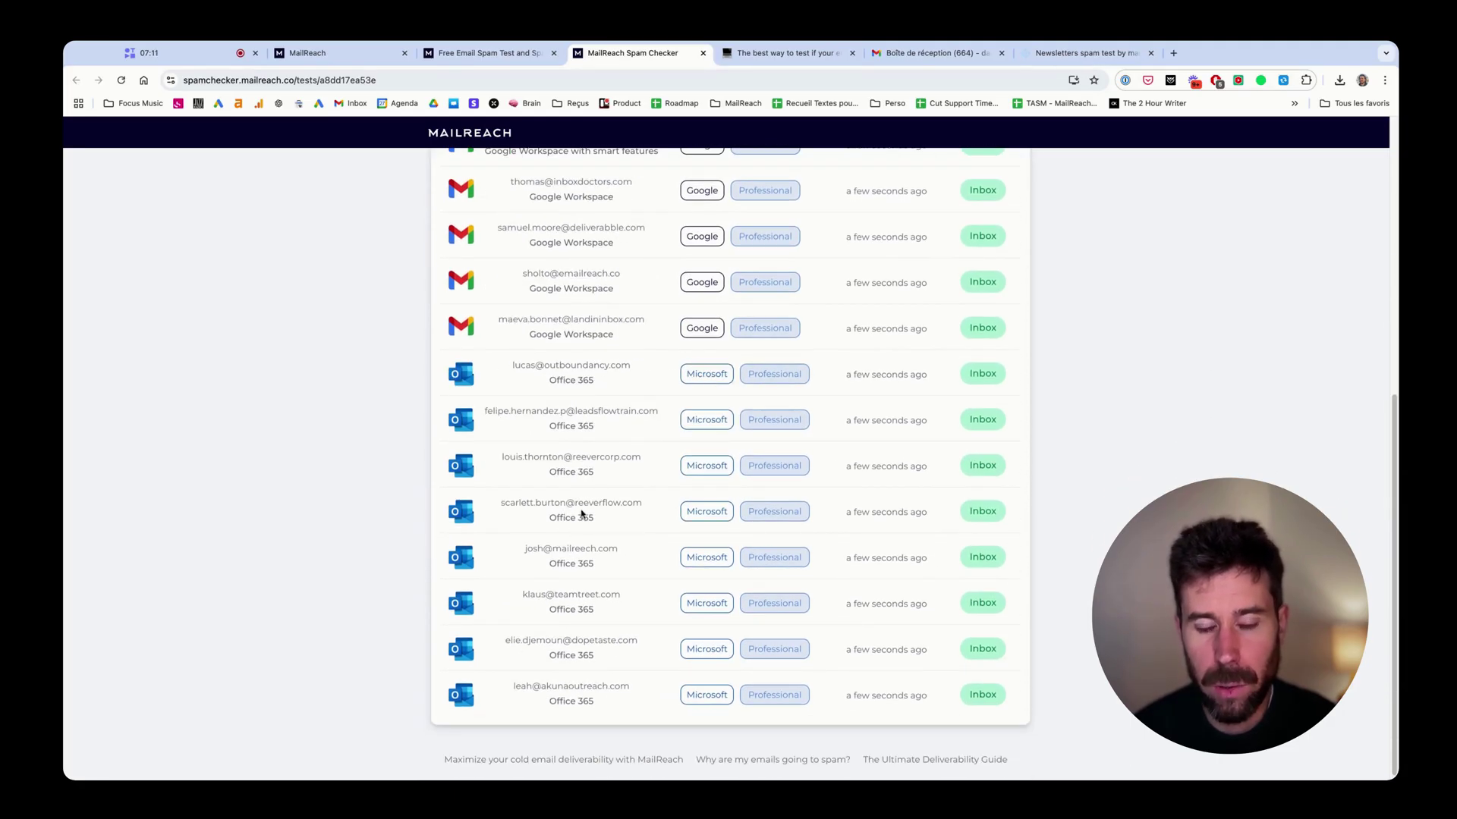
scroll(582, 514, up, 10)
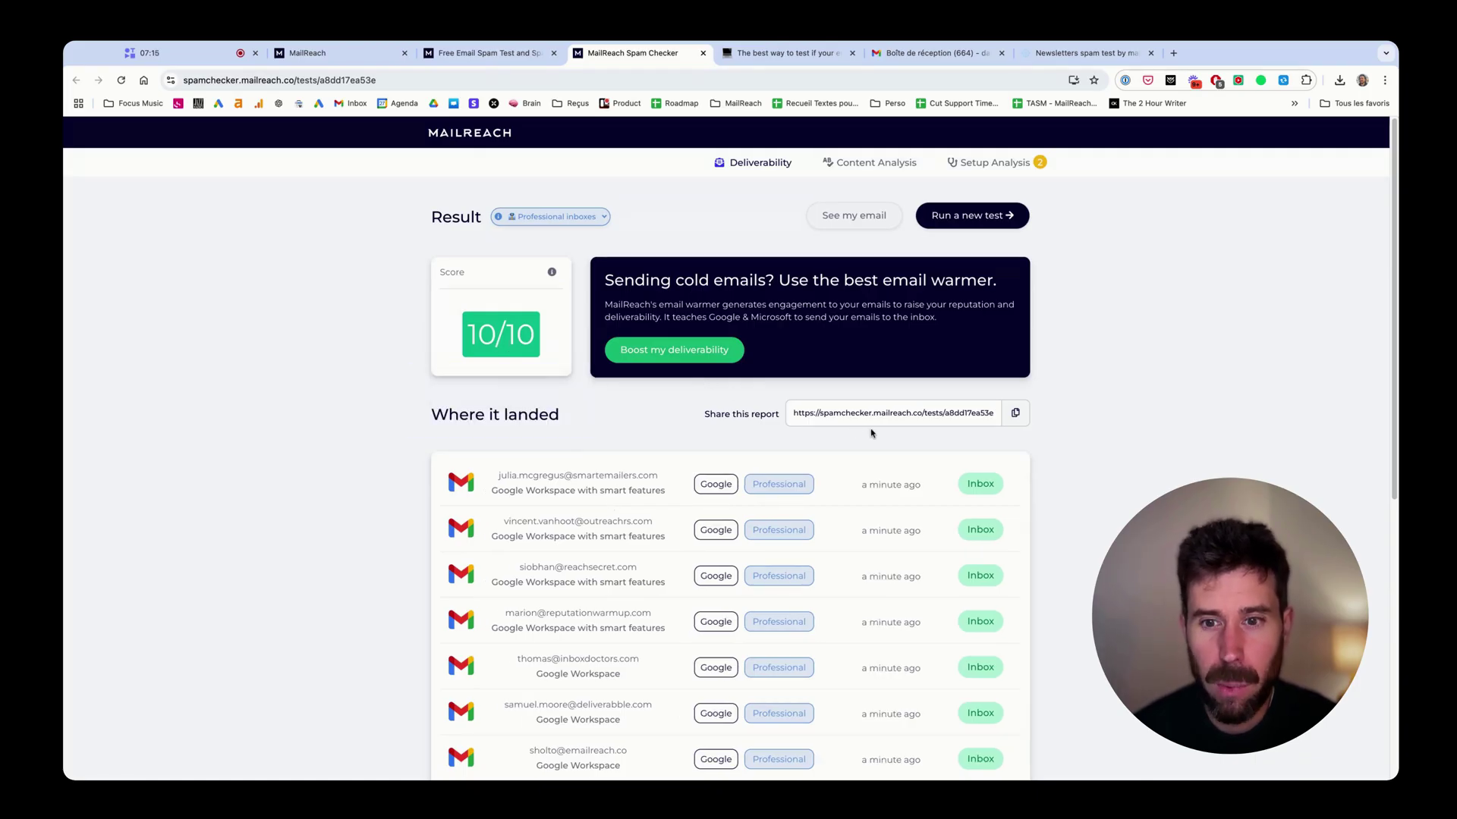
scroll(871, 434, down, 5)
scroll(871, 432, up, 5)
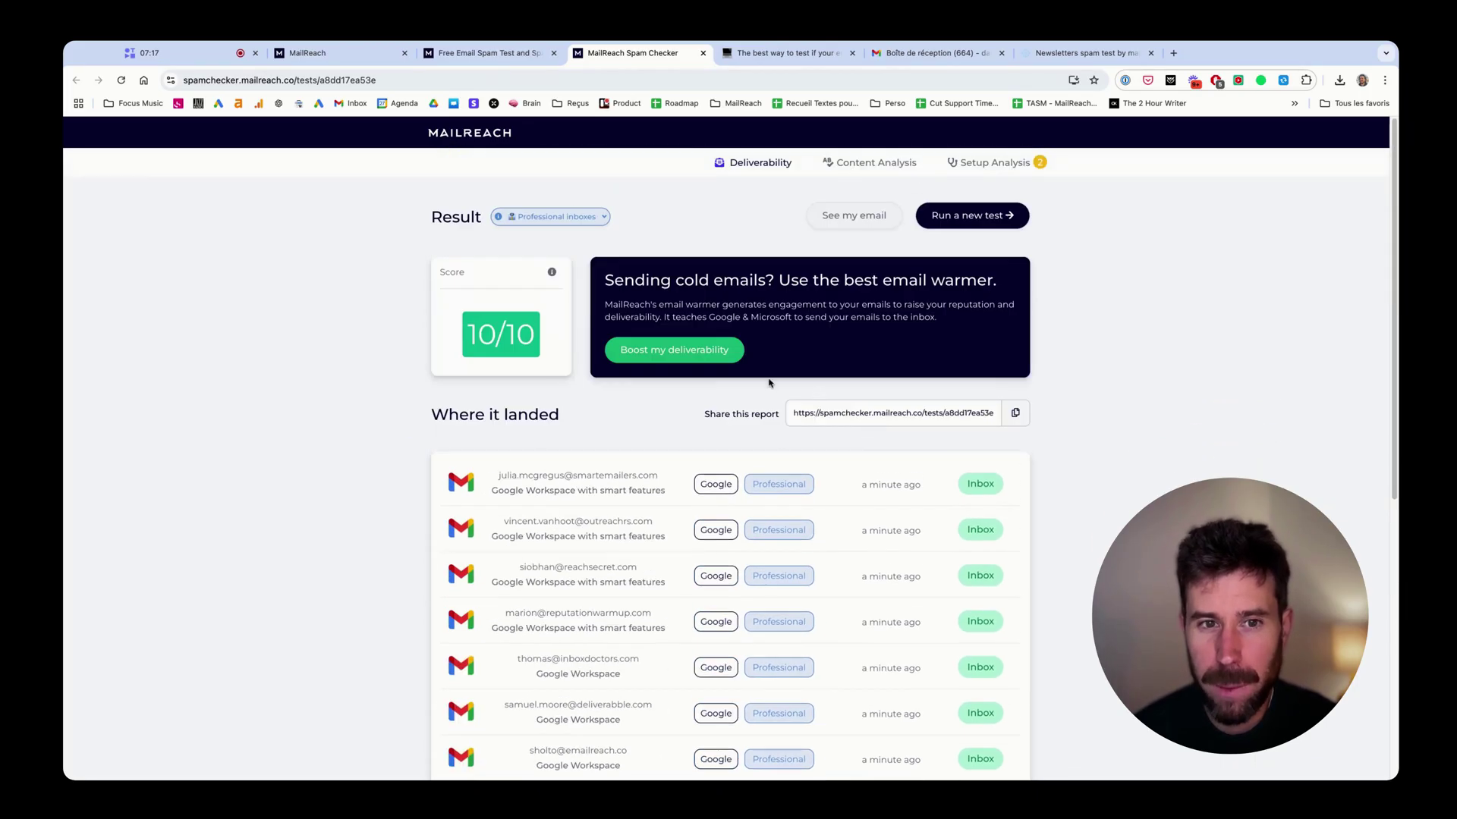
- Switch the report to all types of inboxes and examine the score and the placement in personal Google, Microsoft and Yahoo accounts
click(603, 219)
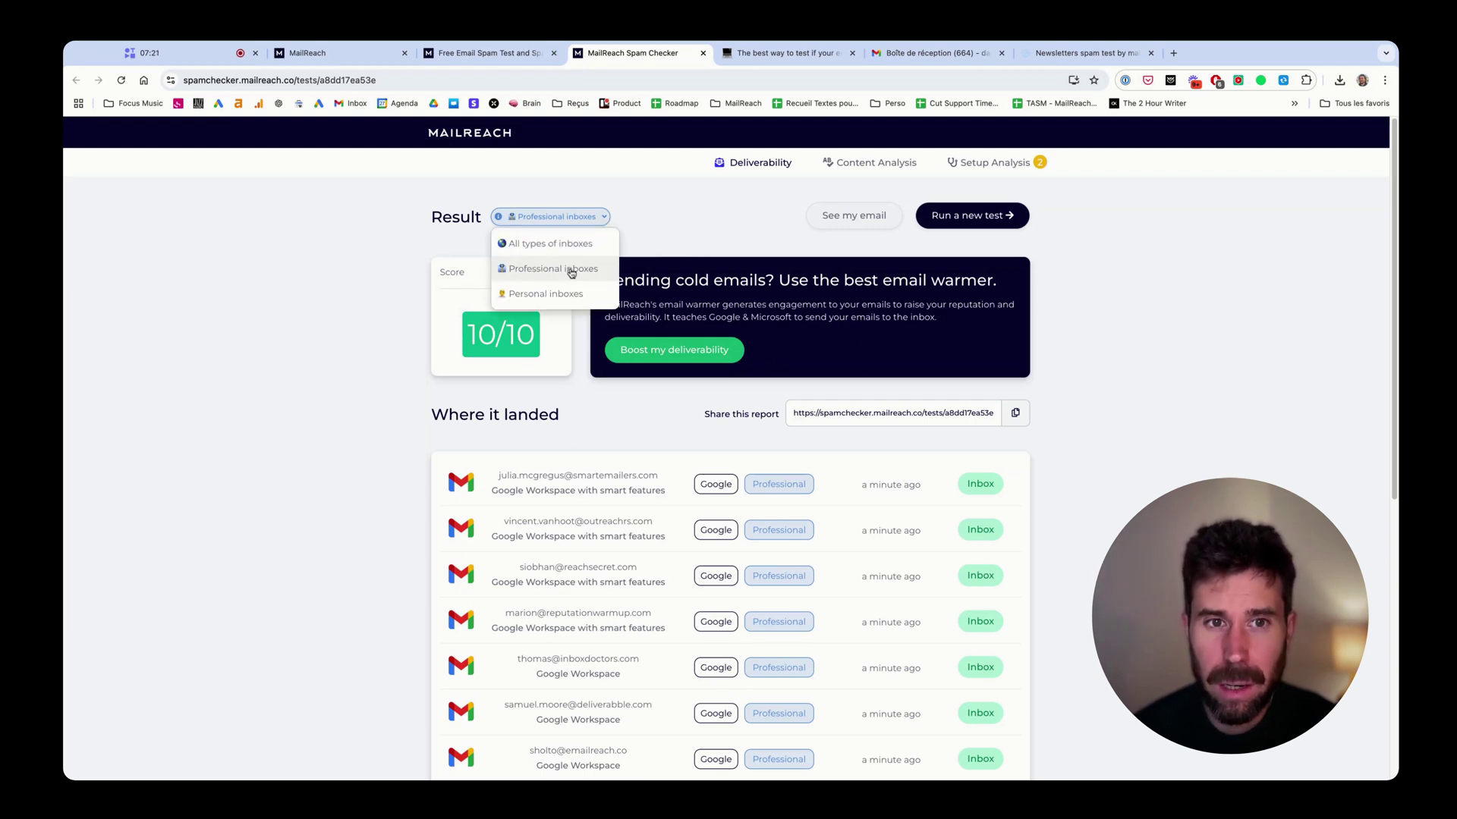
click(583, 262)
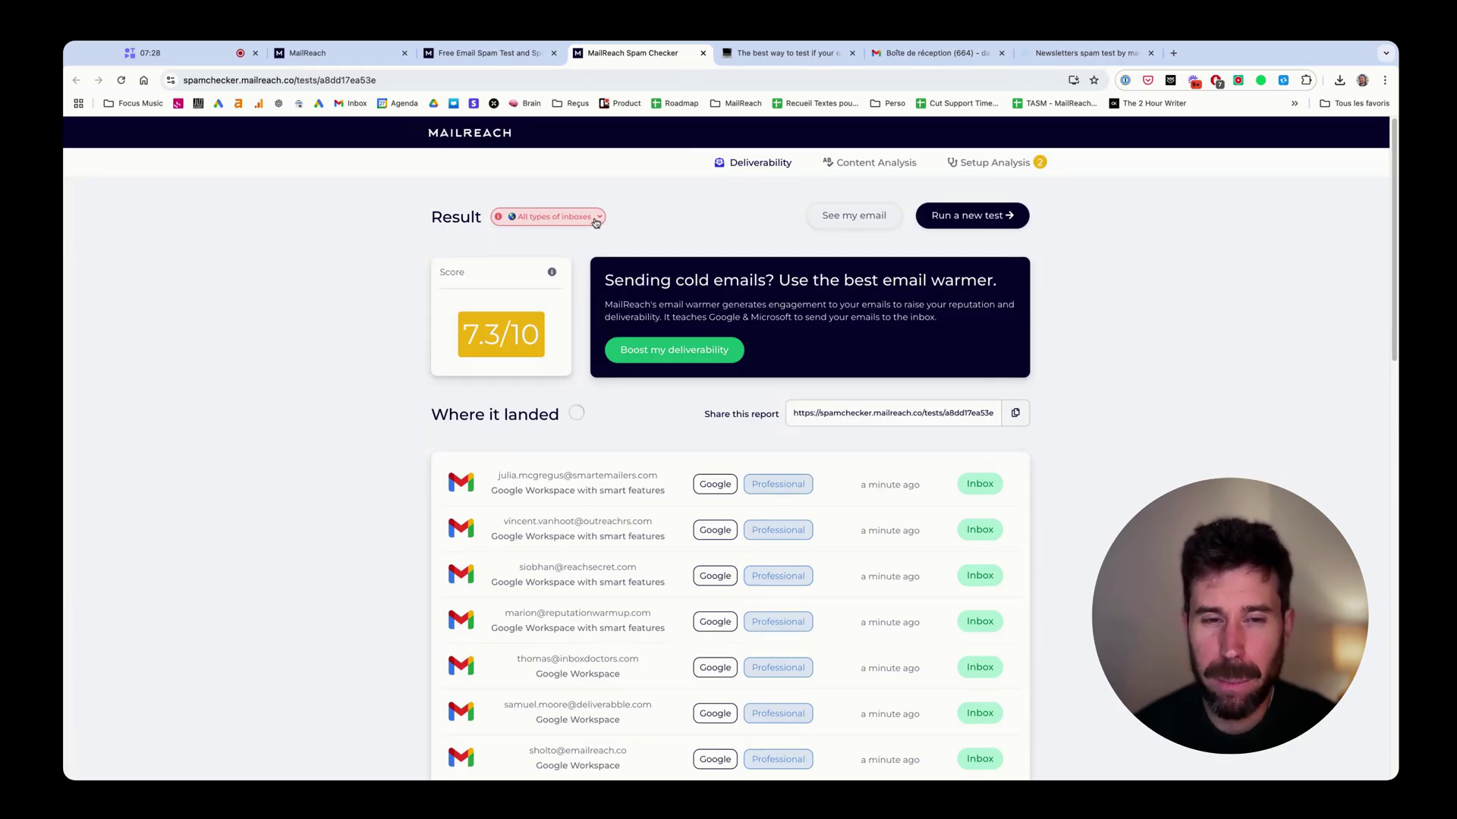
scroll(858, 311, down, 12)
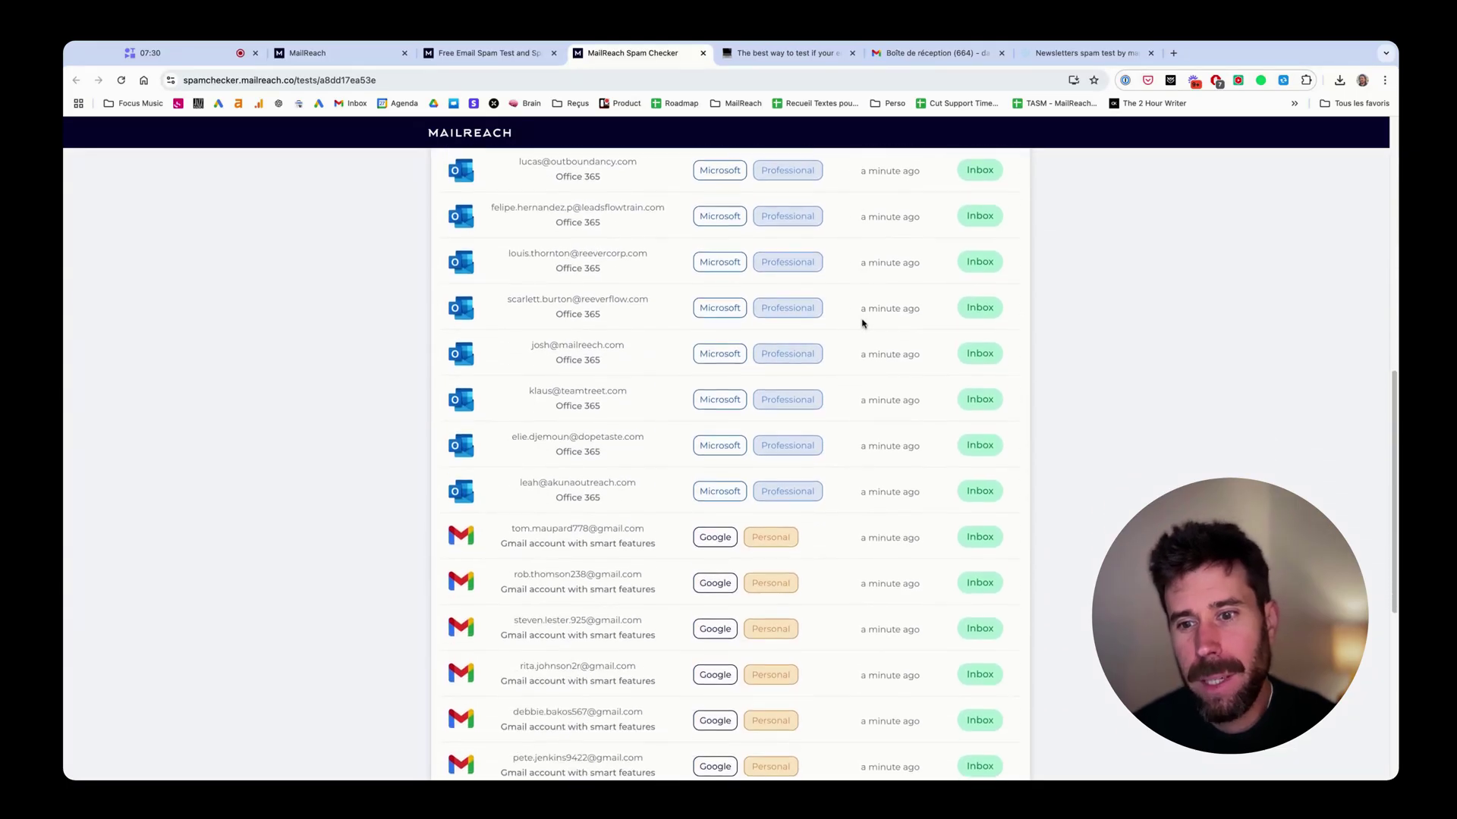
scroll(869, 328, down, 3)
scroll(607, 273, up, 15)
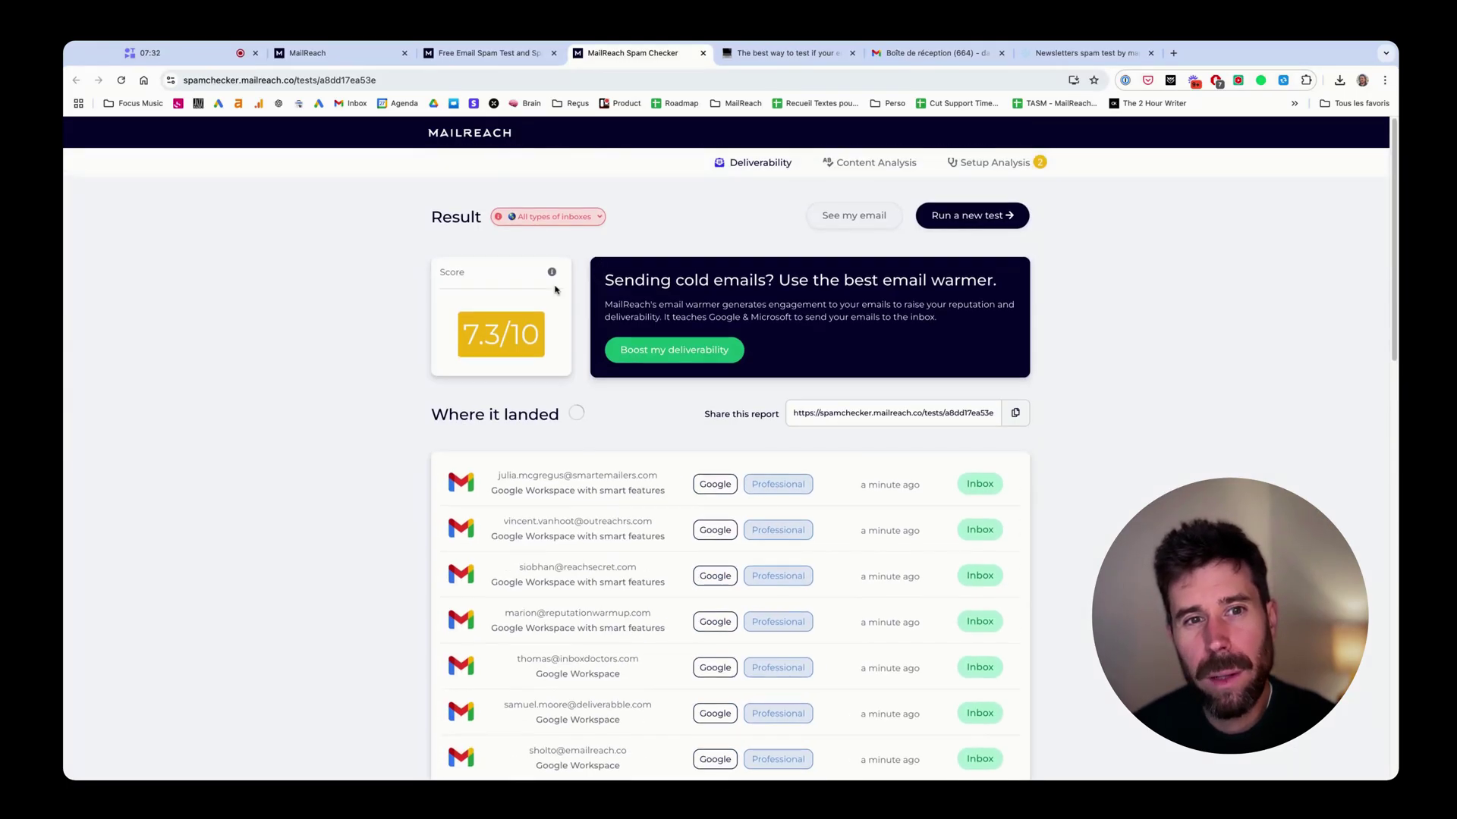
scroll(546, 357, down, 3)
scroll(550, 250, up, 3)
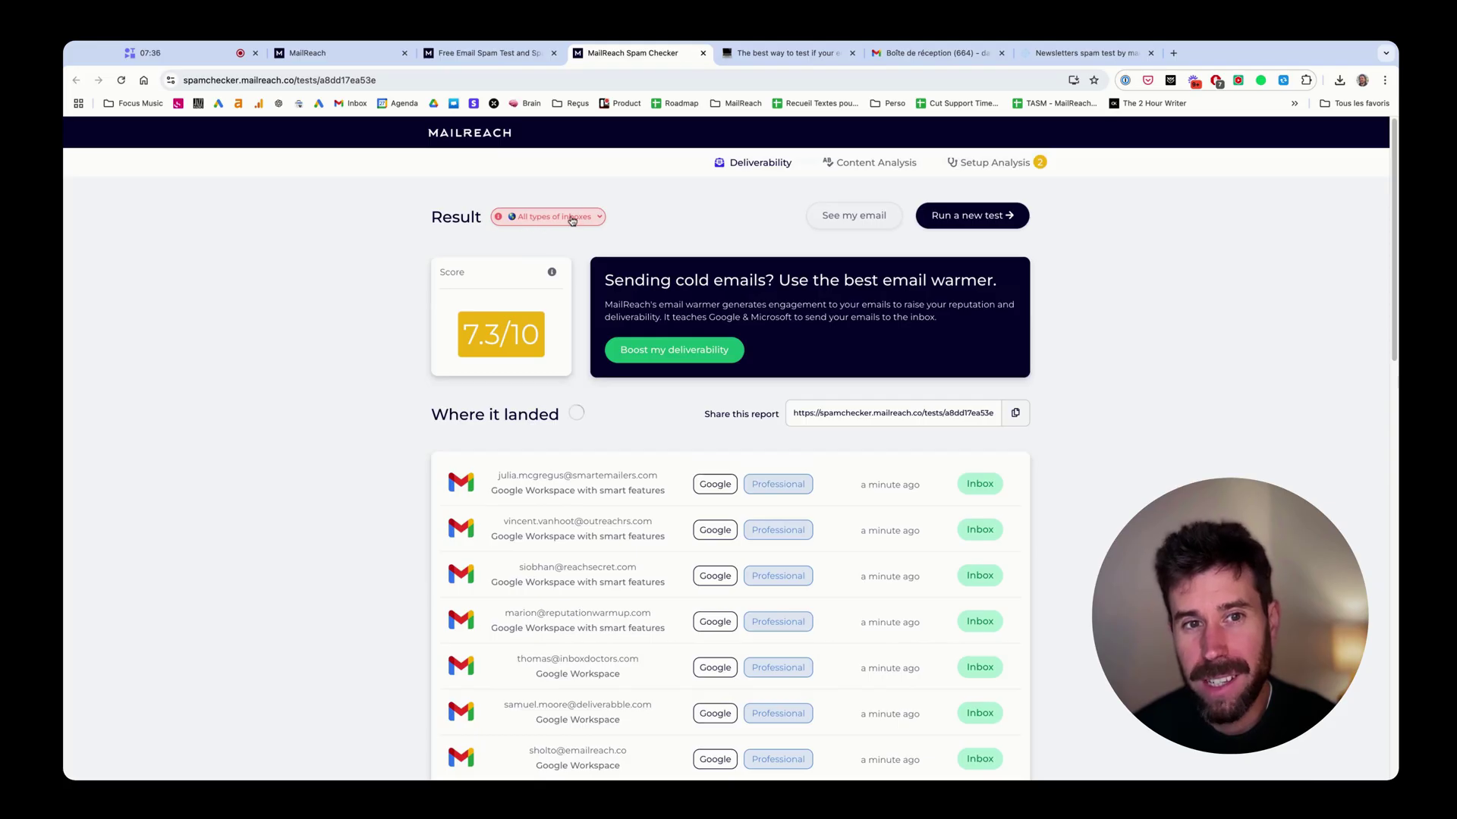
scroll(759, 304, down, 4)
scroll(828, 349, down, 10)
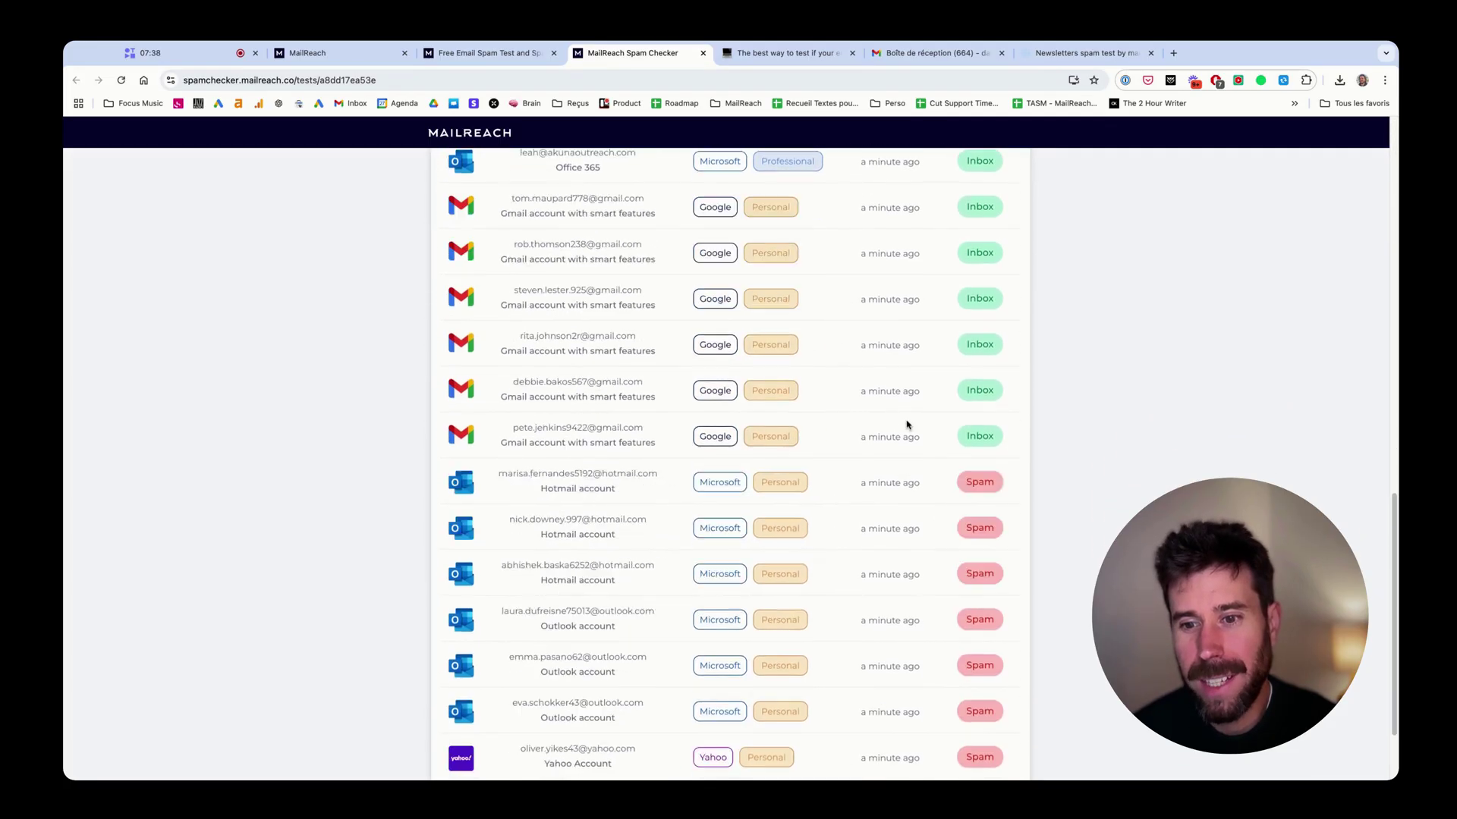
scroll(749, 353, down, 2)
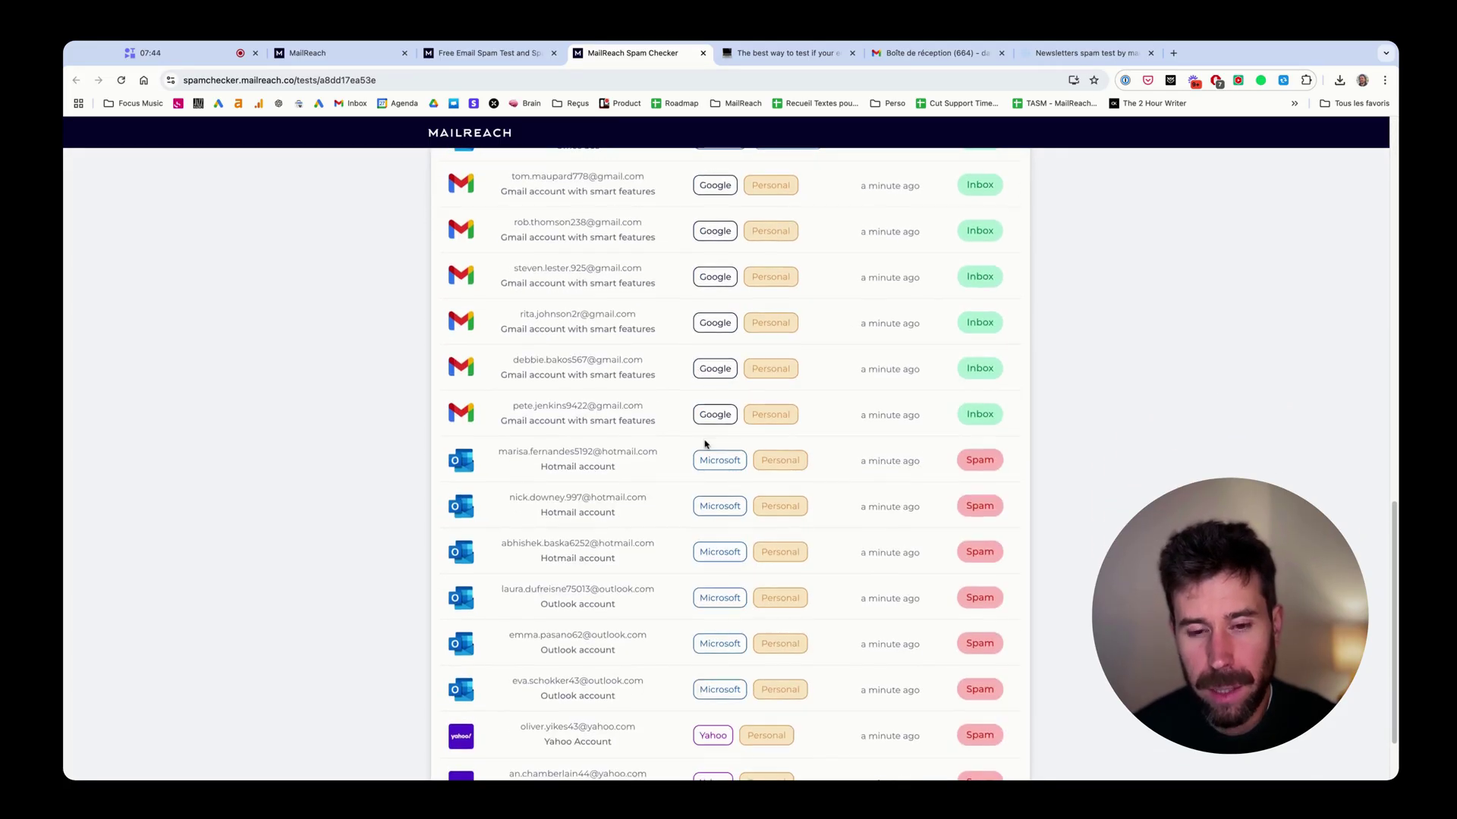
scroll(834, 516, up, 2)
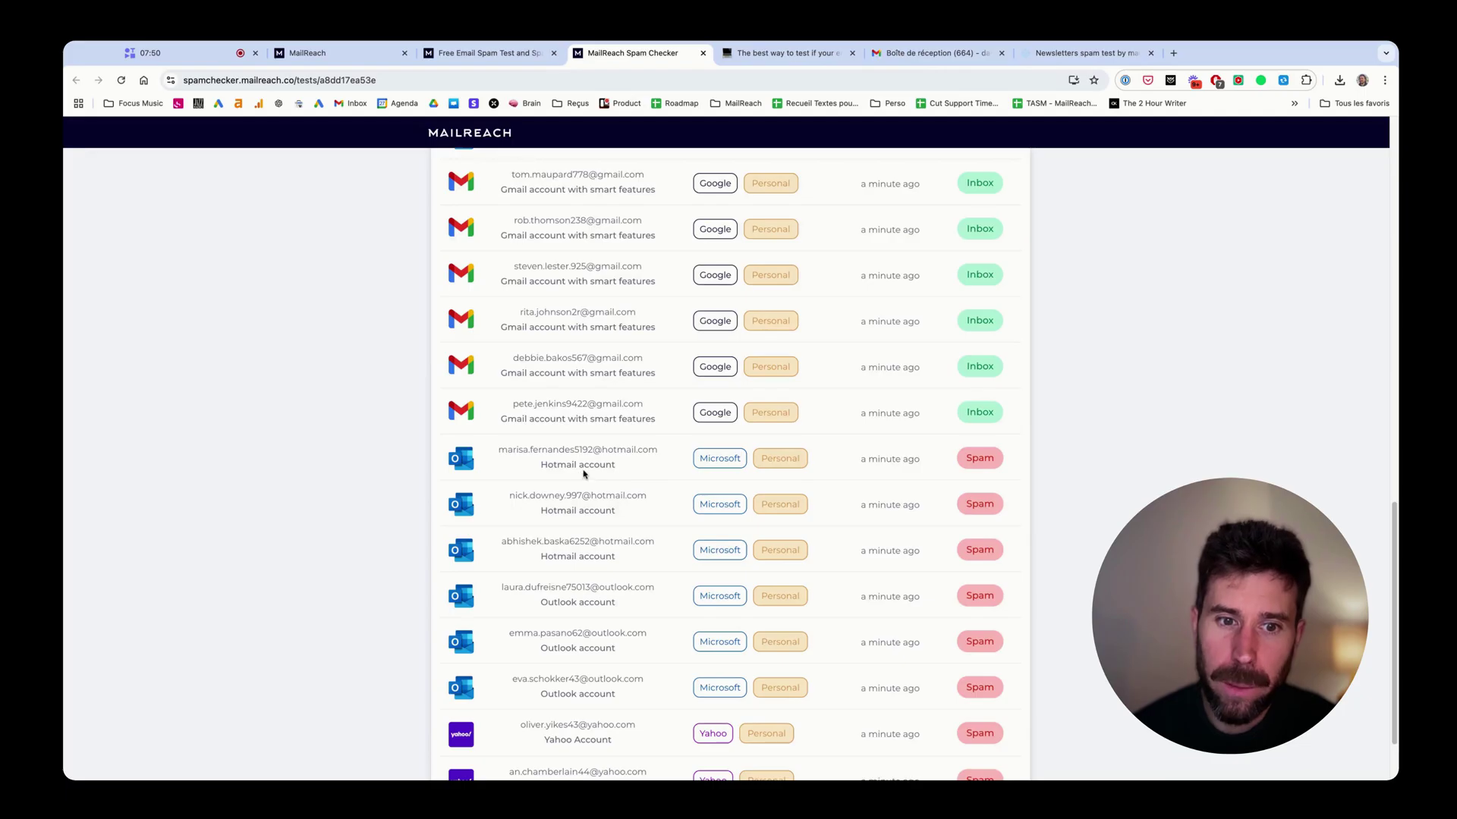
- Examine the placement in the personal Gmail, Hotmail, Outlook and Yahoo accounts and read the explanation on a Hotmail account's spam label
scroll(583, 474, down, 2)
scroll(637, 498, up, 3)
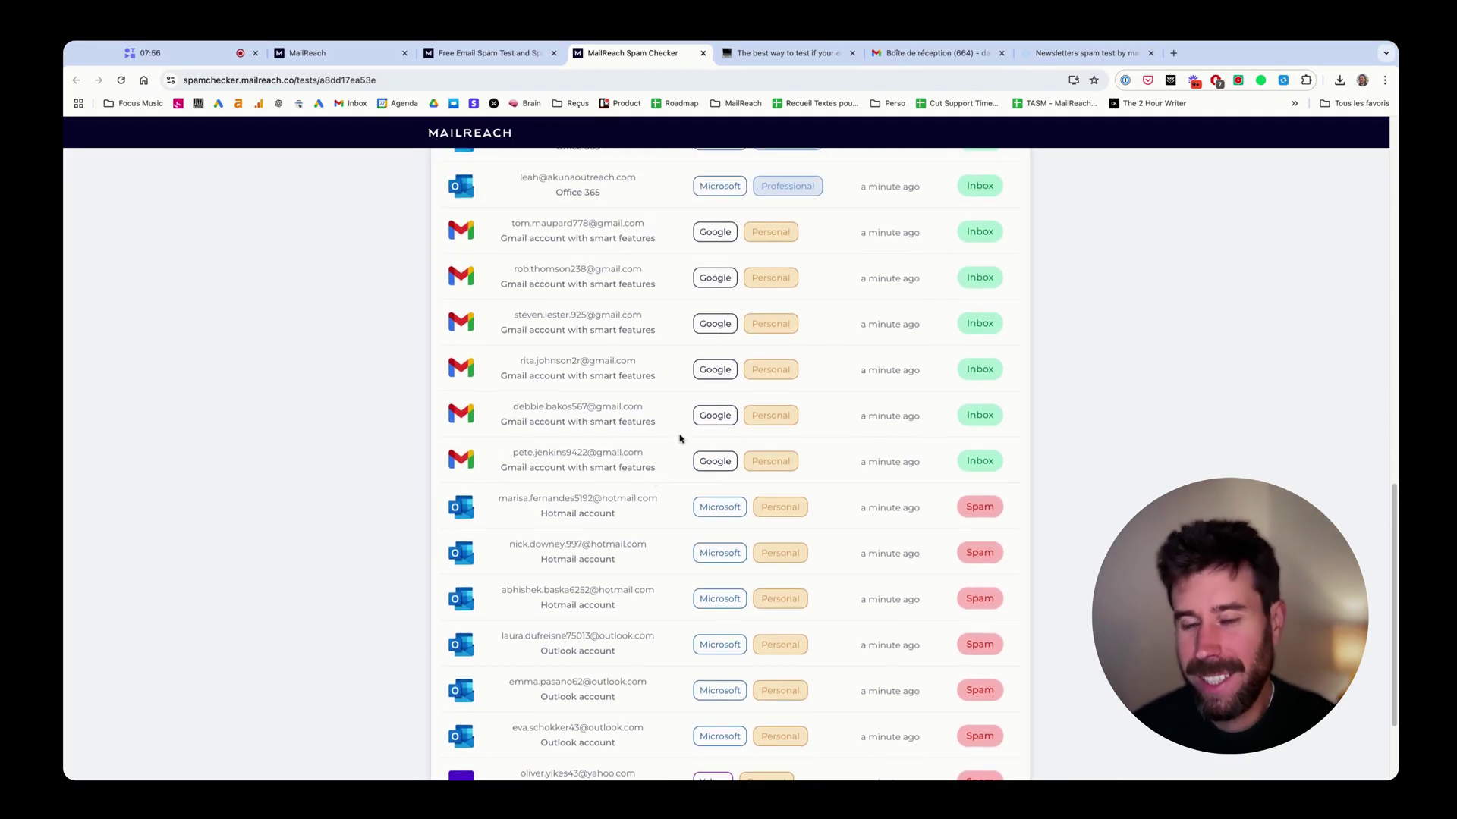
scroll(677, 463, up, 4)
scroll(680, 477, down, 5)
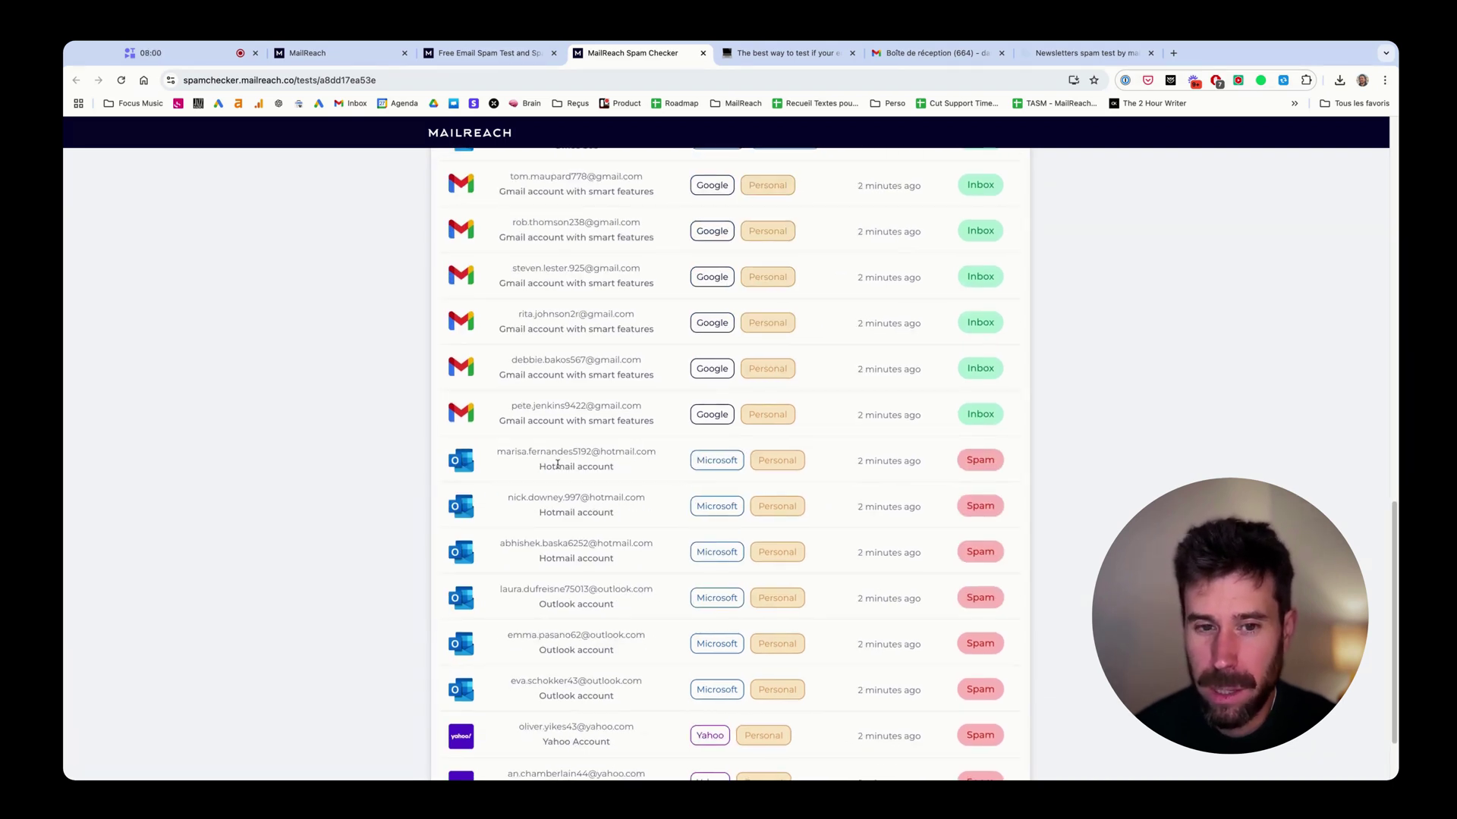
scroll(557, 464, down, 1)
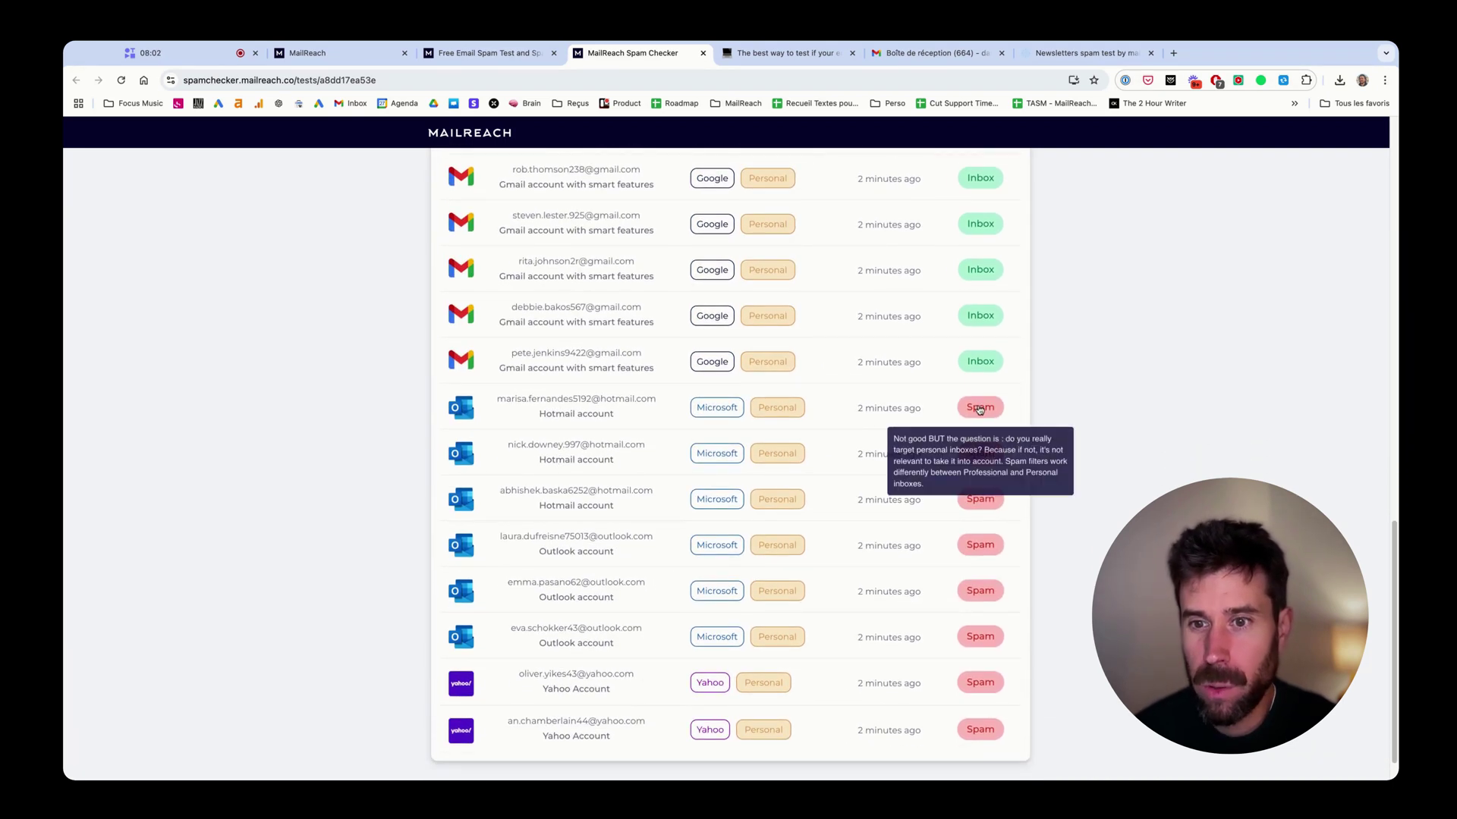
scroll(986, 432, up, 1)
mouse_move(962, 414)
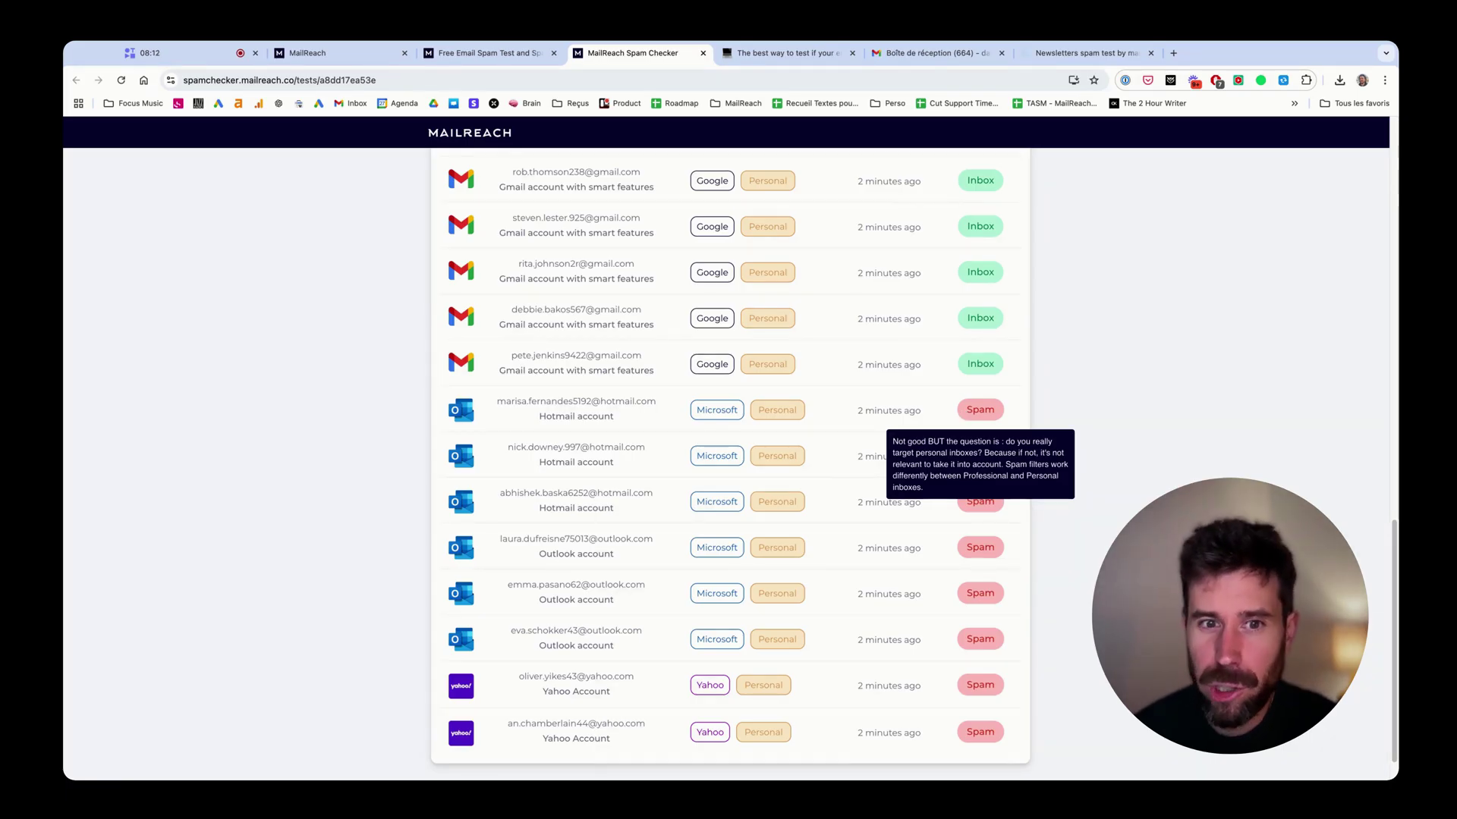
scroll(759, 478, up, 2)
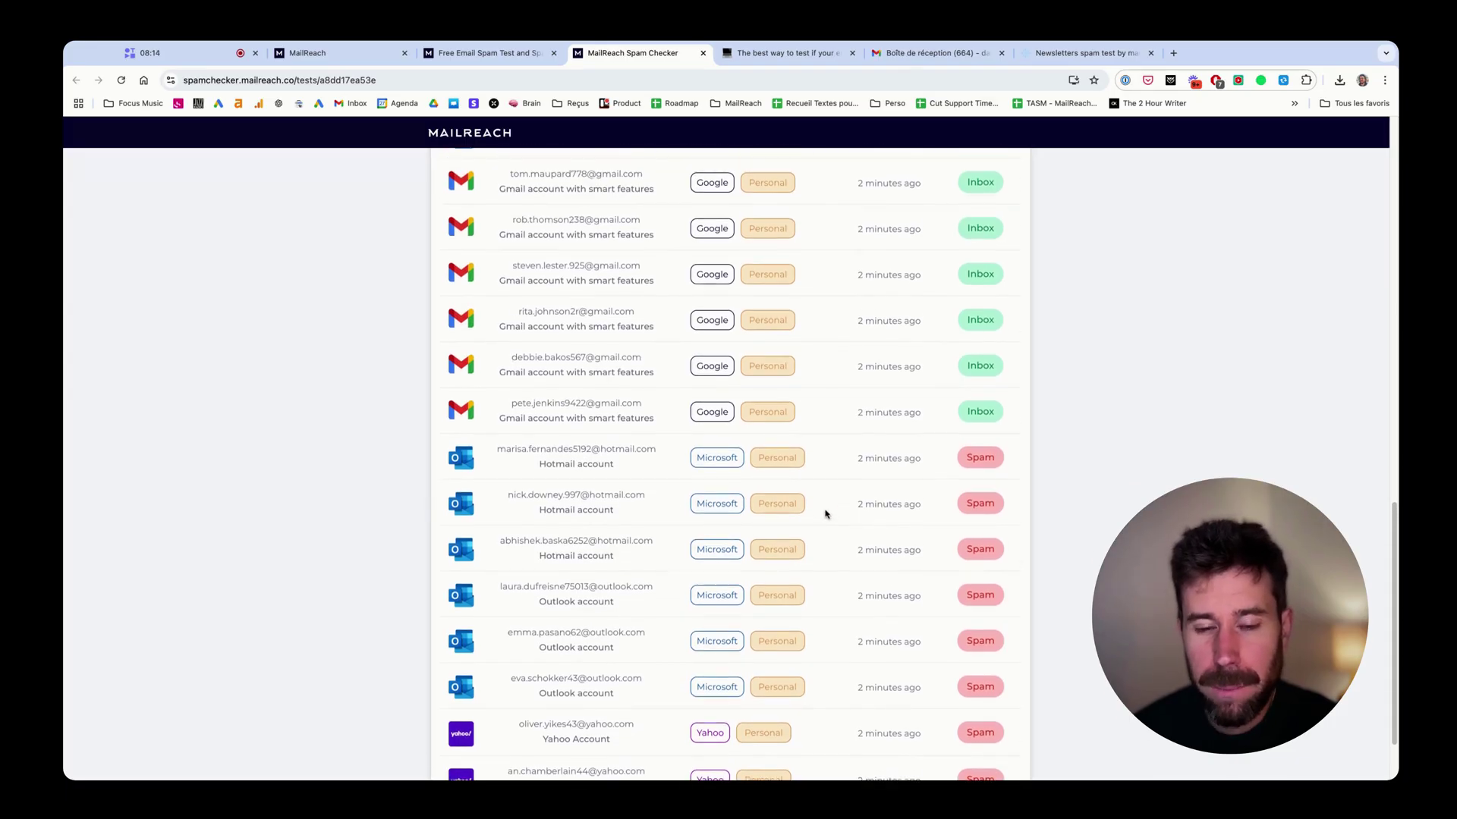
- Switch the report's results back to professional inboxes and check the overall score
scroll(830, 499, up, 10)
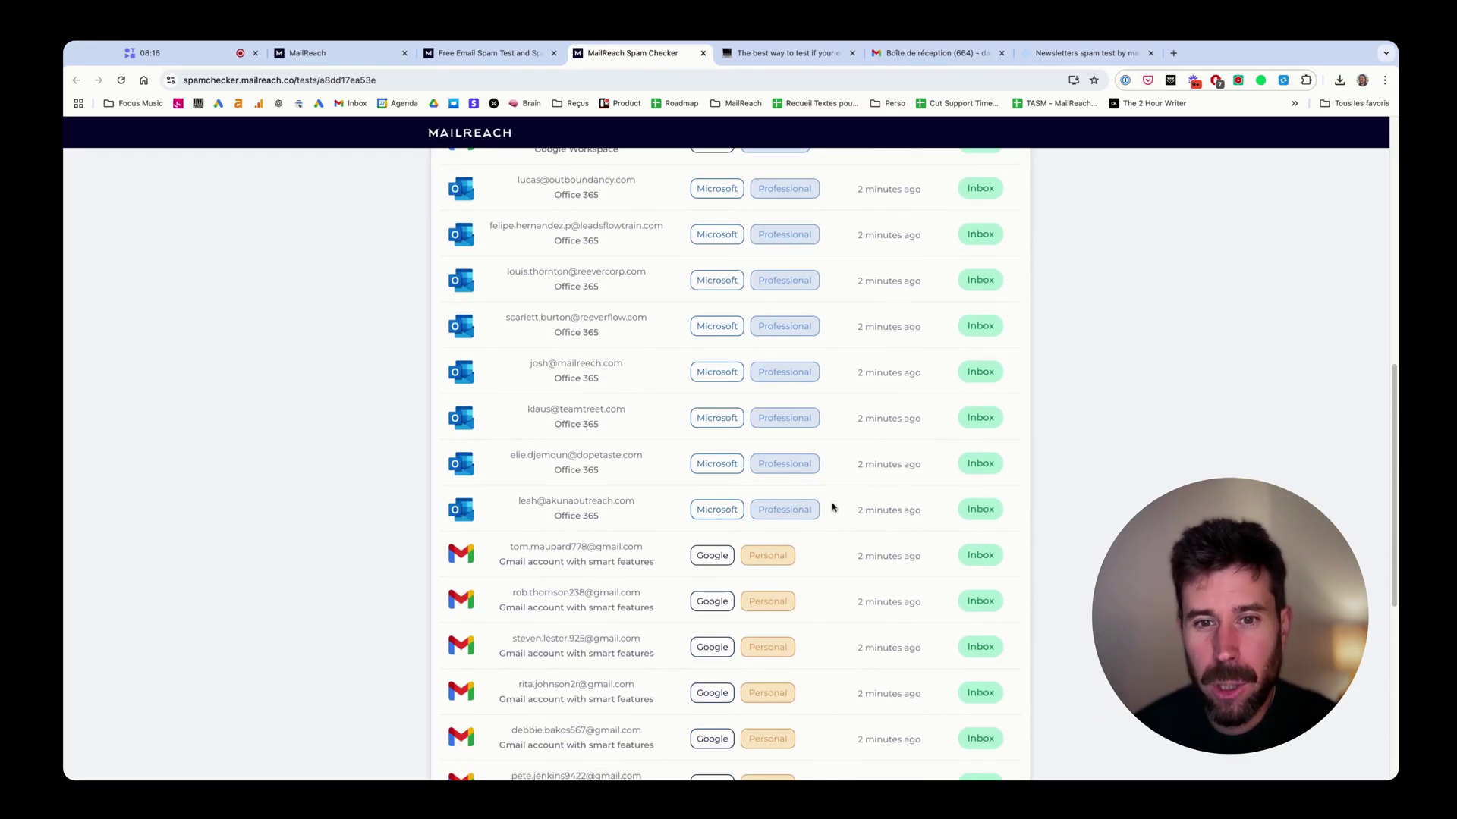
scroll(838, 504, up, 10)
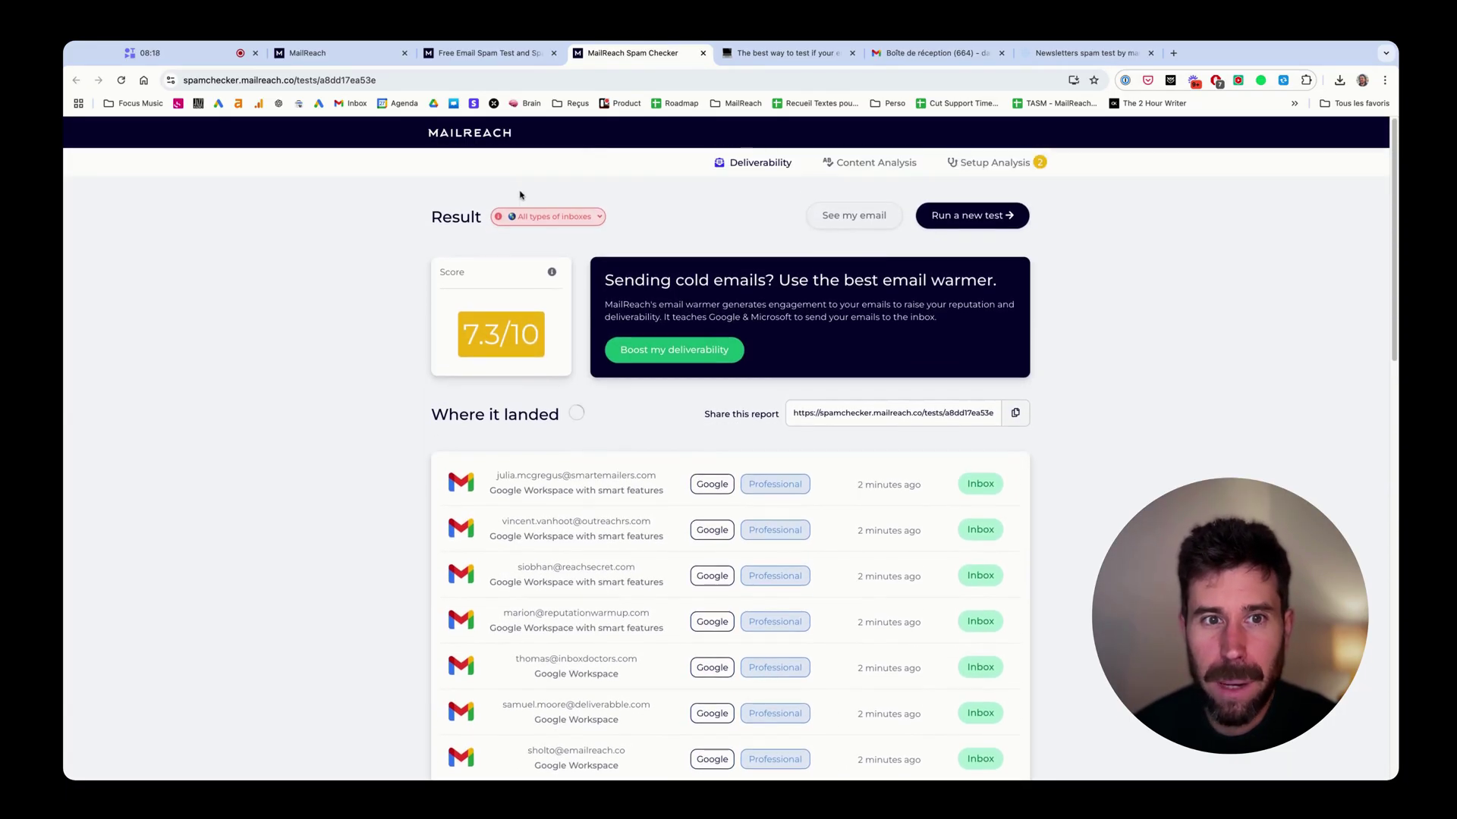
click(551, 217)
click(553, 268)
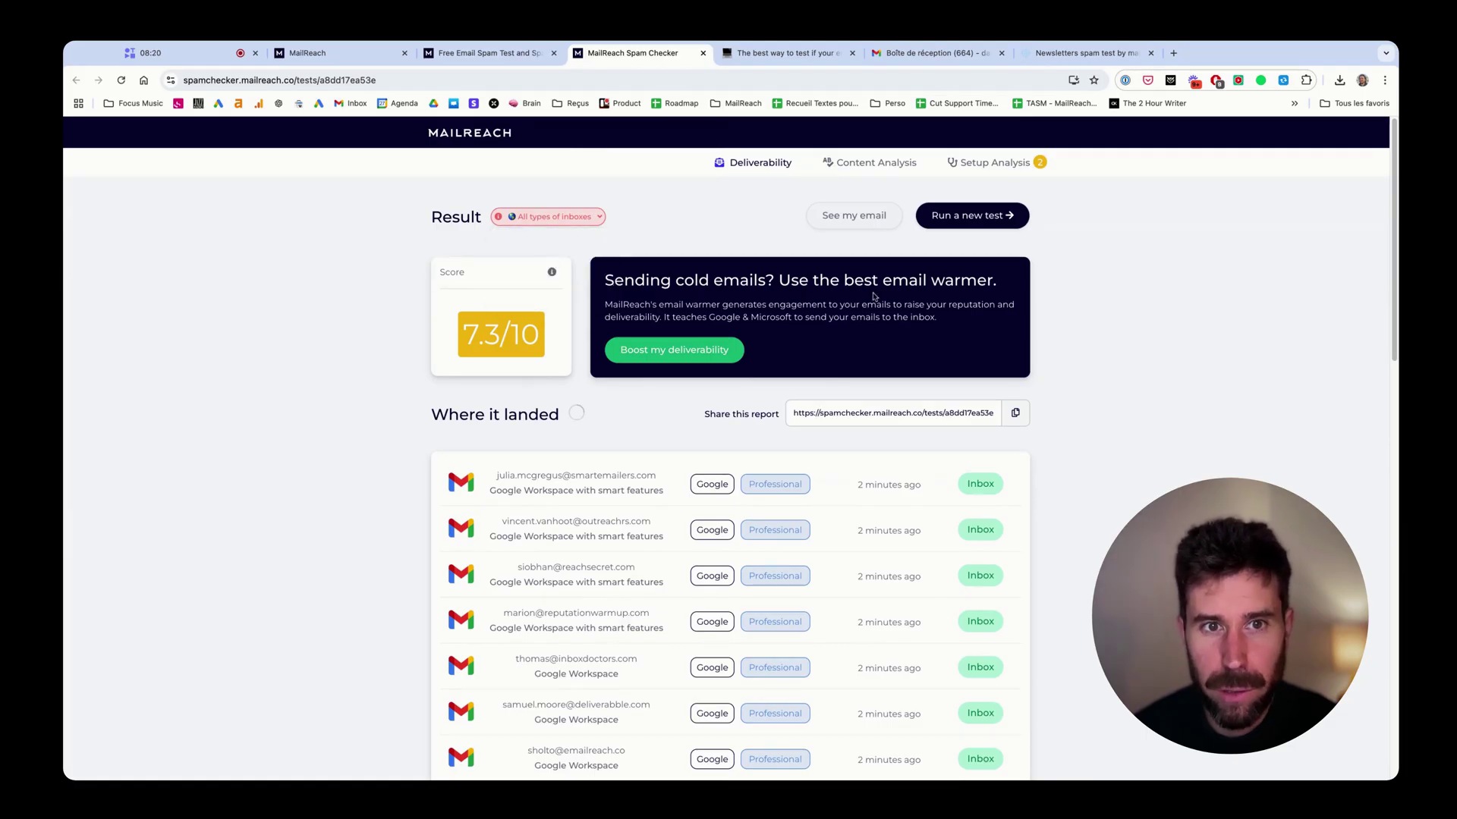
mouse_move(506, 326)
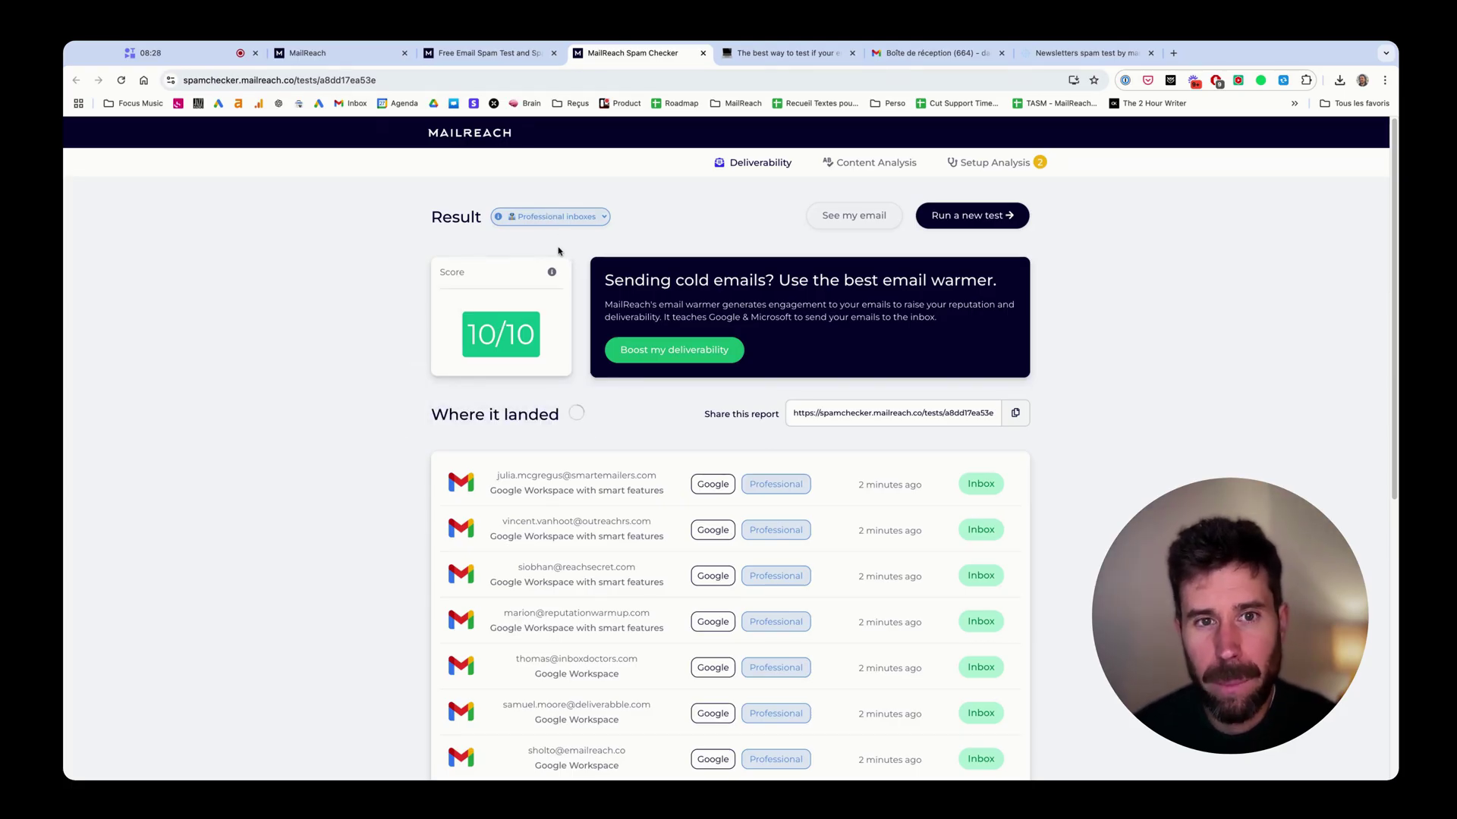
- Go over the placement list for the professional Google and Microsoft inboxes again
scroll(553, 253, down, 2)
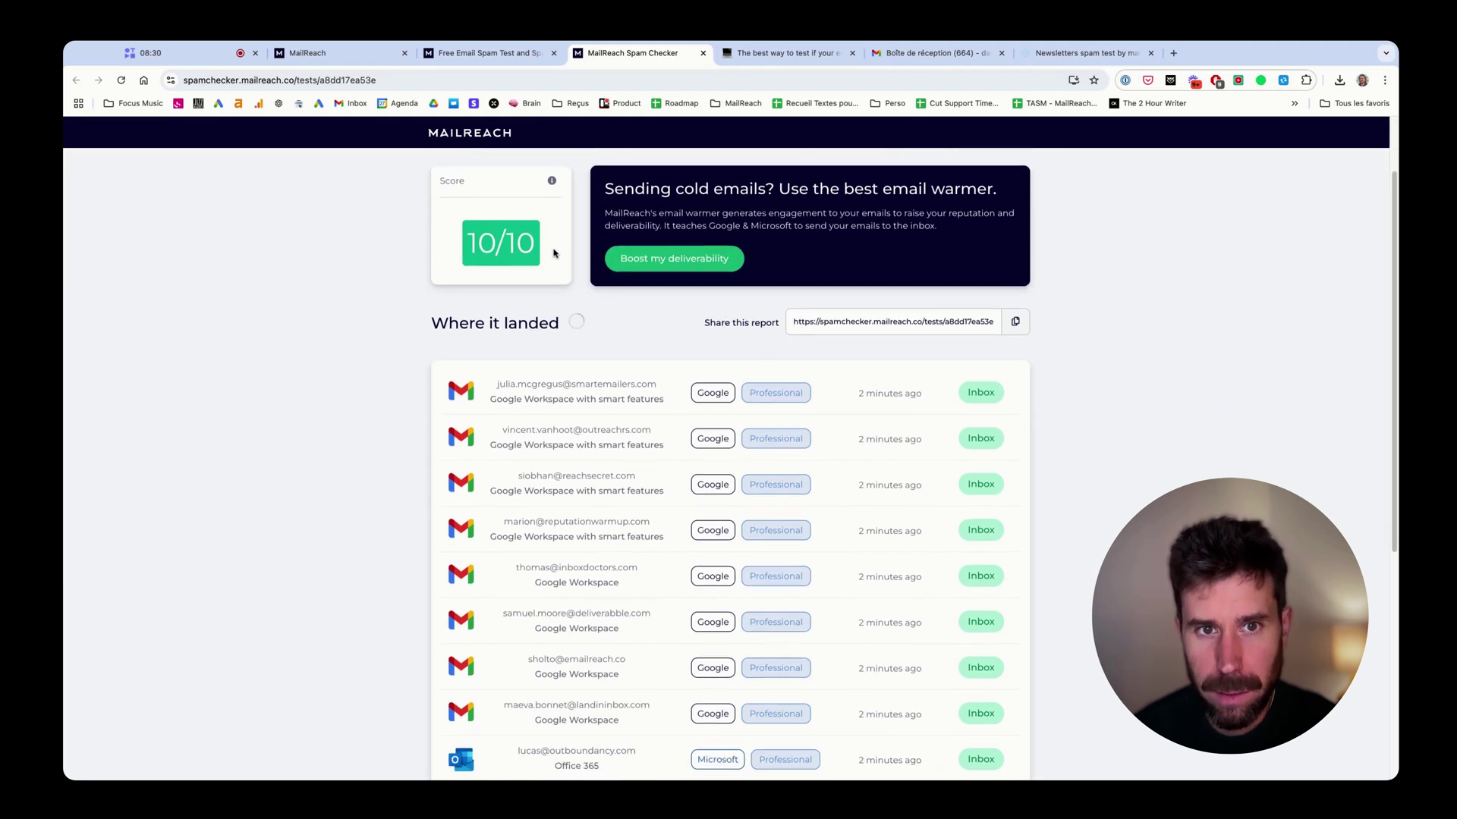
scroll(553, 251, up, 2)
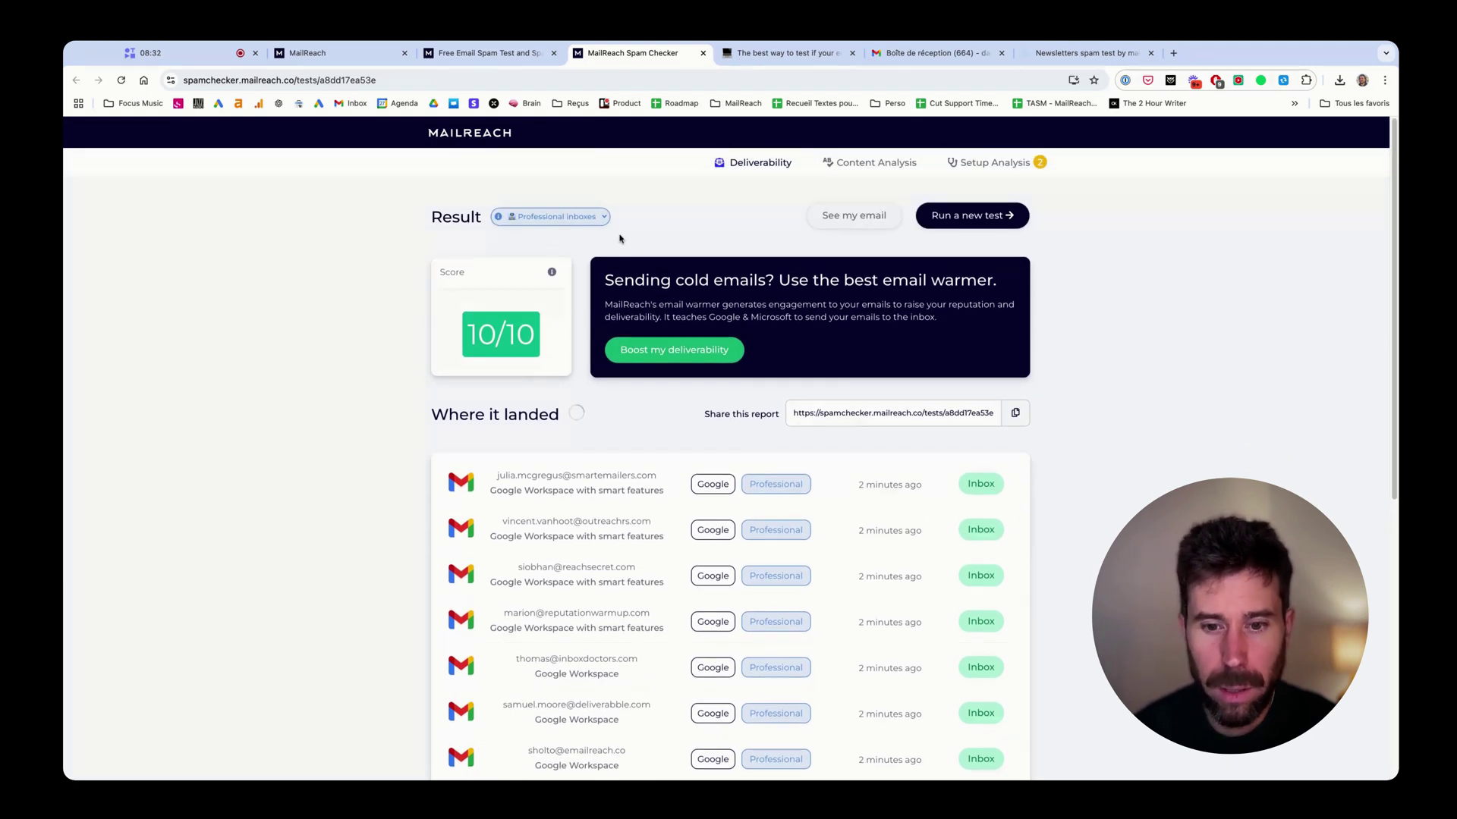
scroll(619, 239, down, 5)
scroll(618, 242, up, 5)
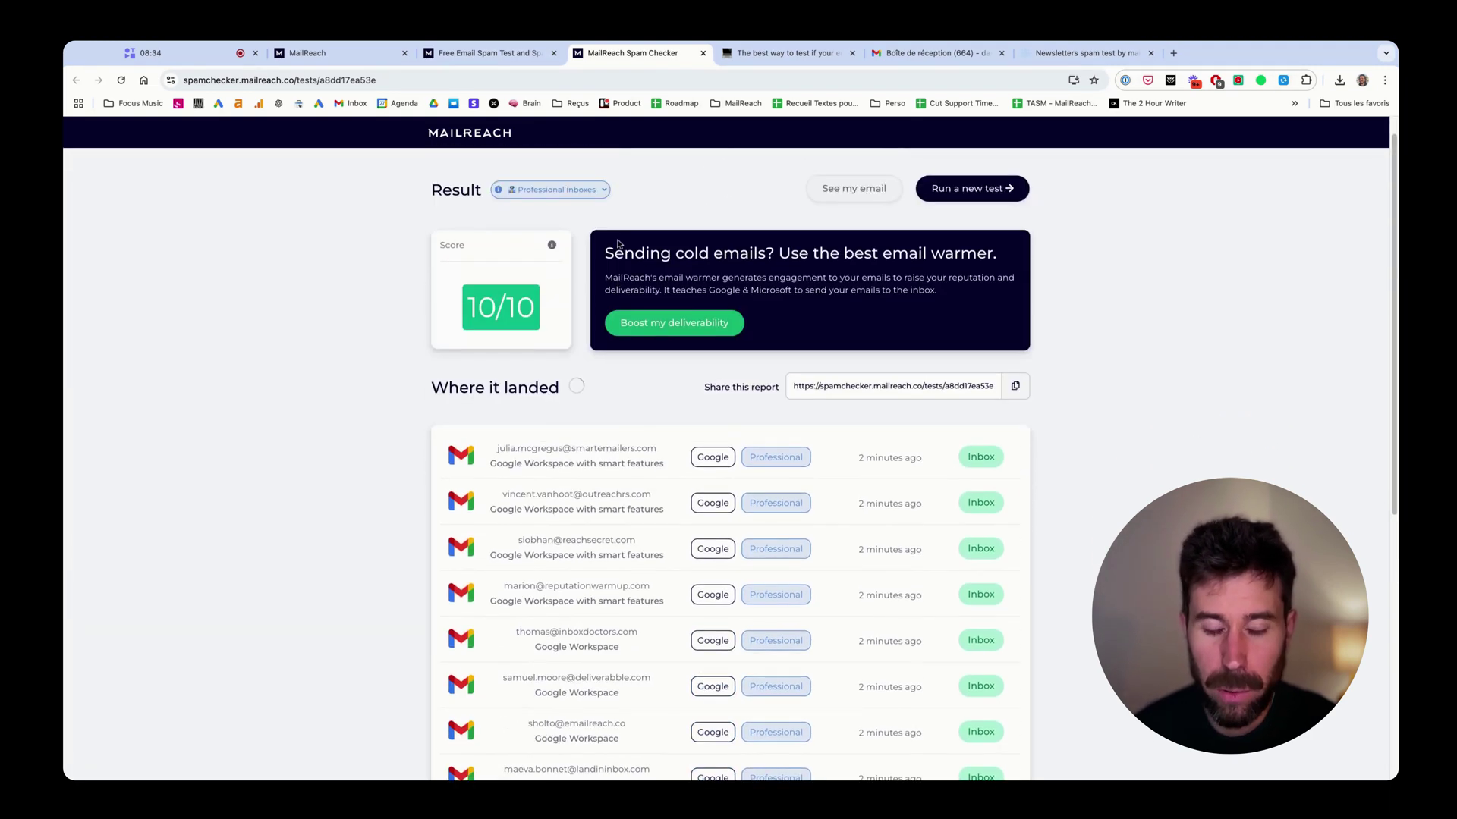
scroll(620, 248, down, 5)
scroll(624, 254, up, 6)
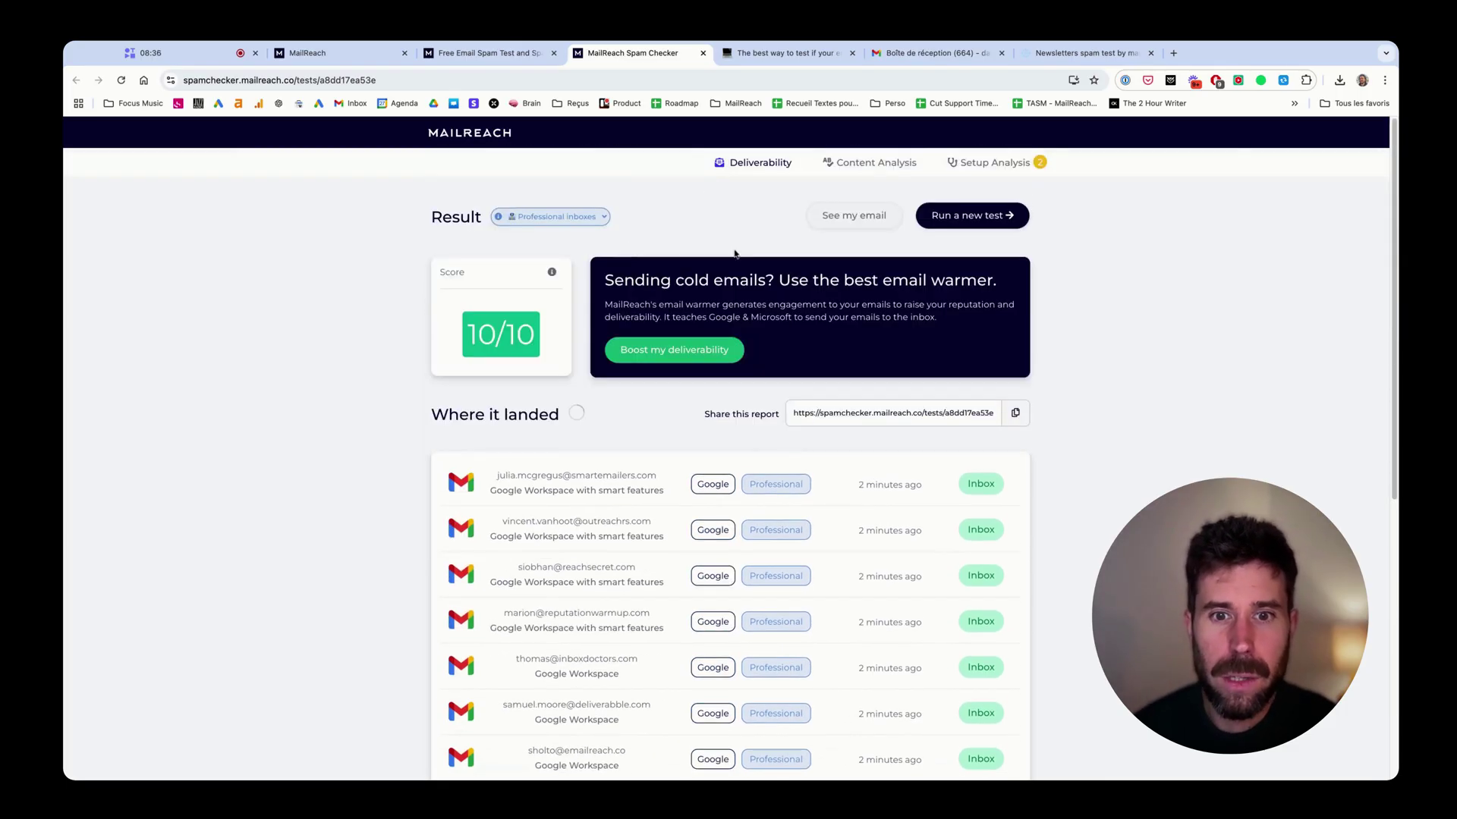
scroll(871, 475, down, 3)
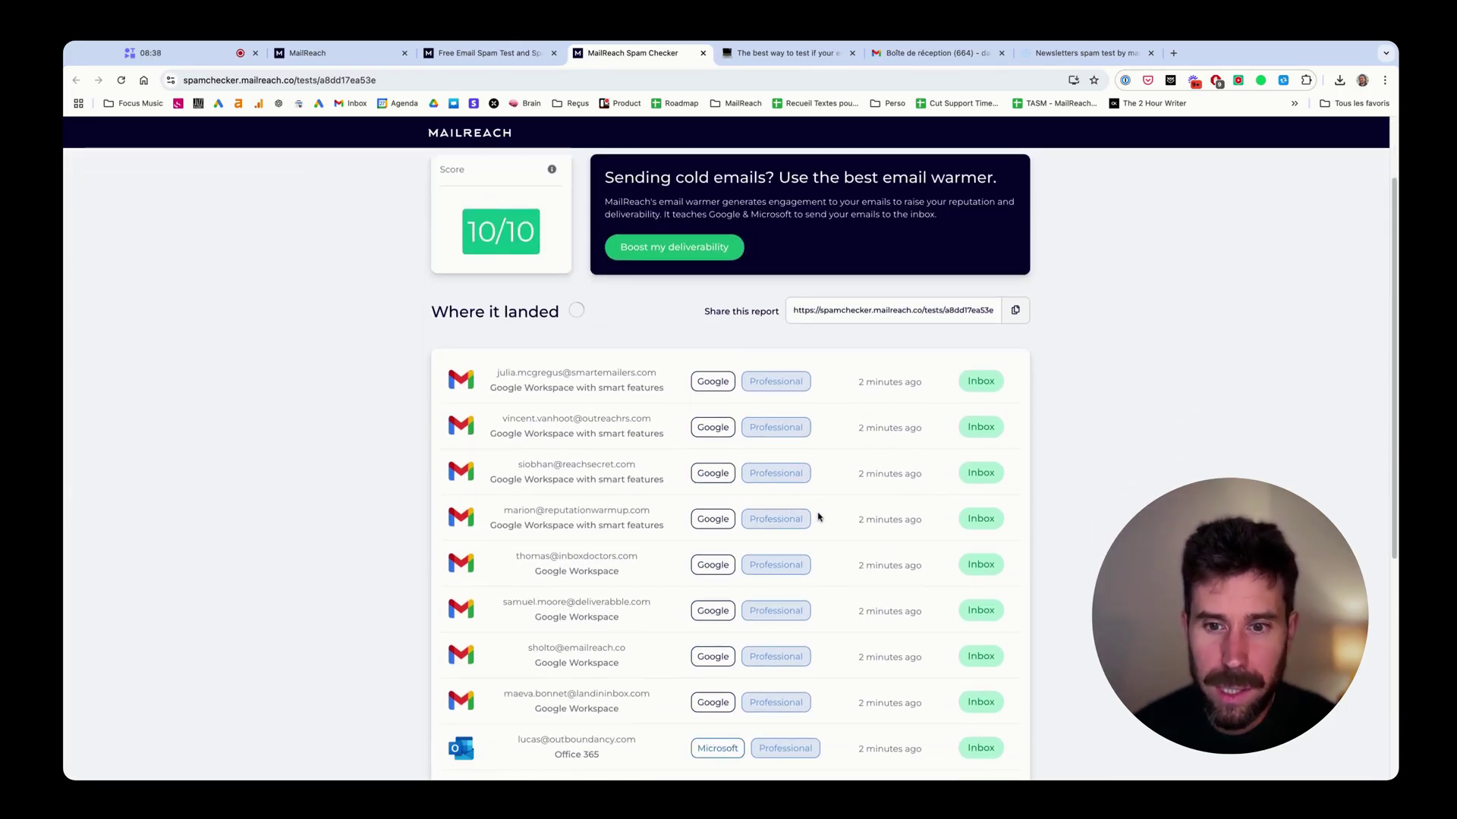
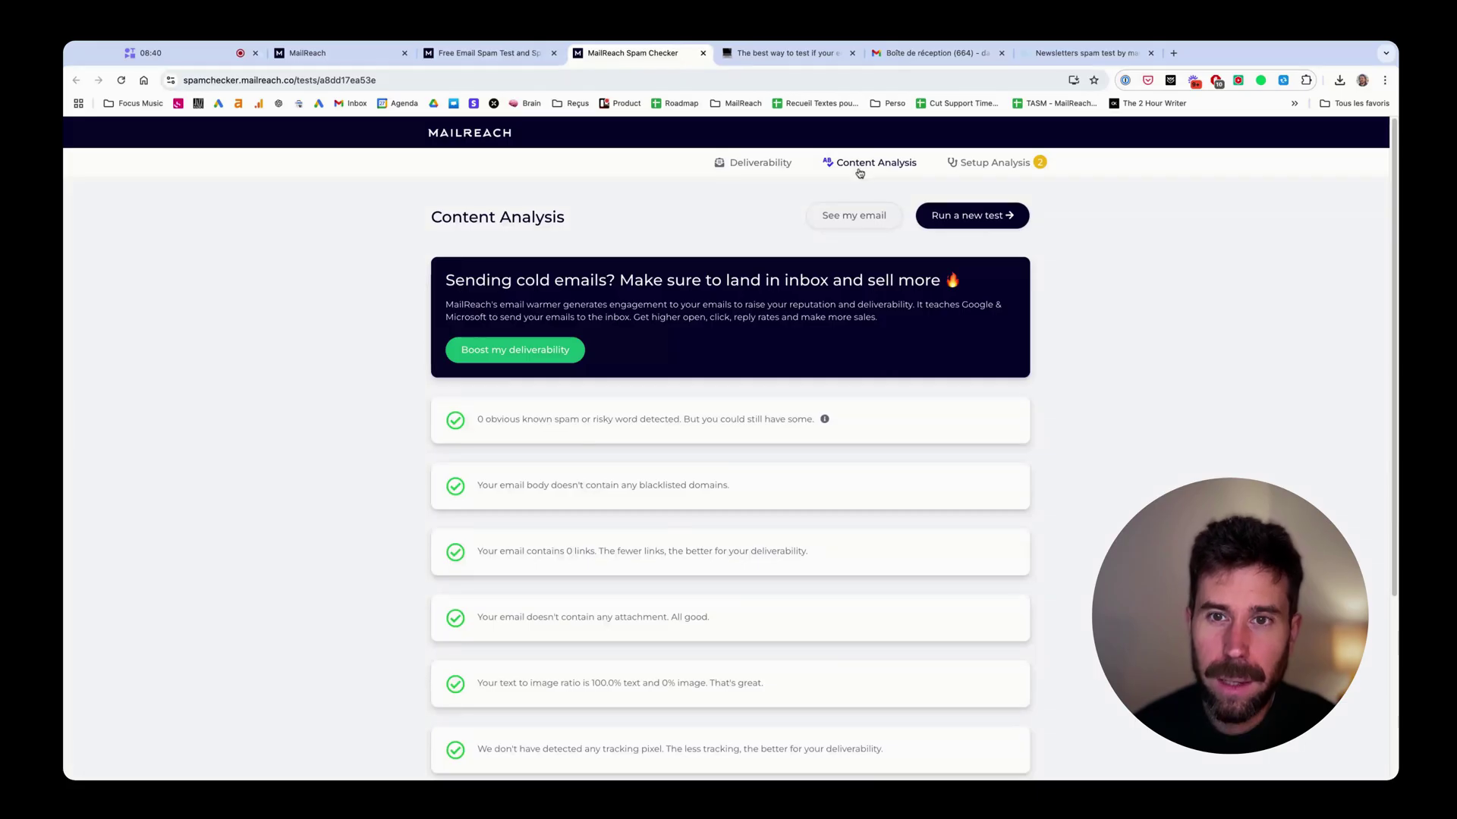
- Open the report's content analysis and review its checks on spam words, links, attachments, tracking and HTML
scroll(933, 231, down, 4)
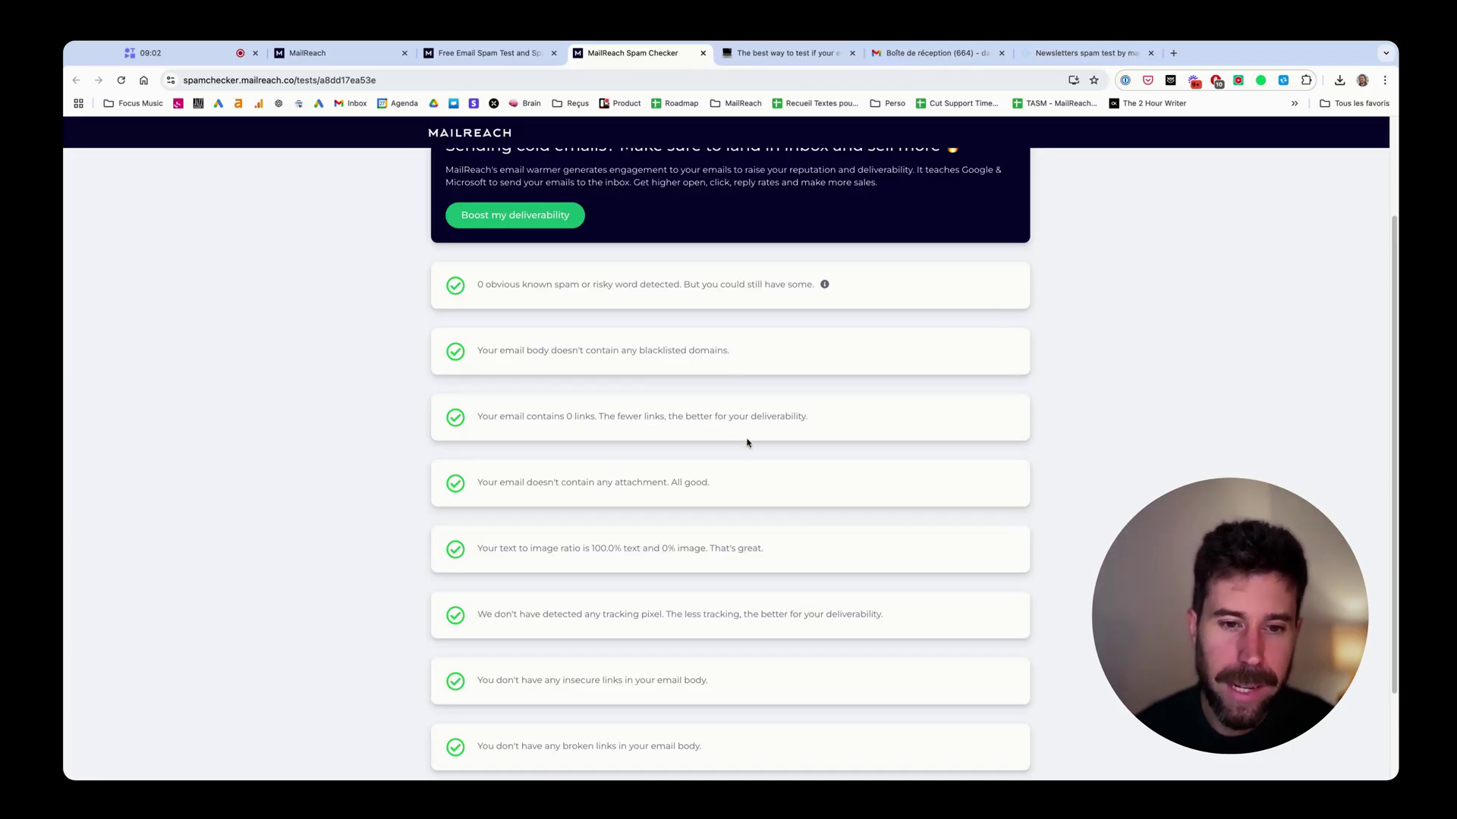
scroll(751, 443, down, 1)
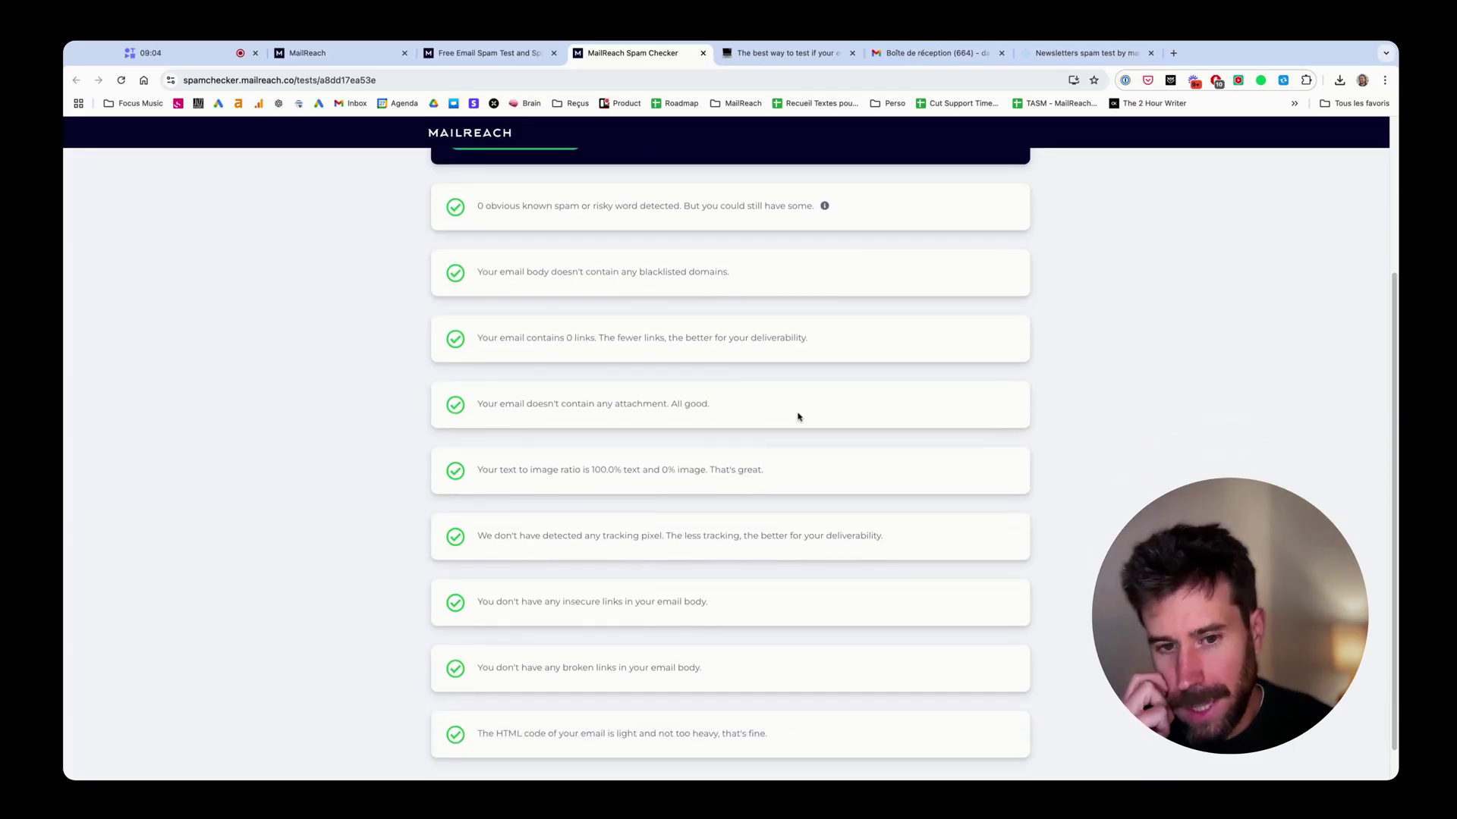
scroll(718, 436, down, 1)
scroll(718, 435, up, 3)
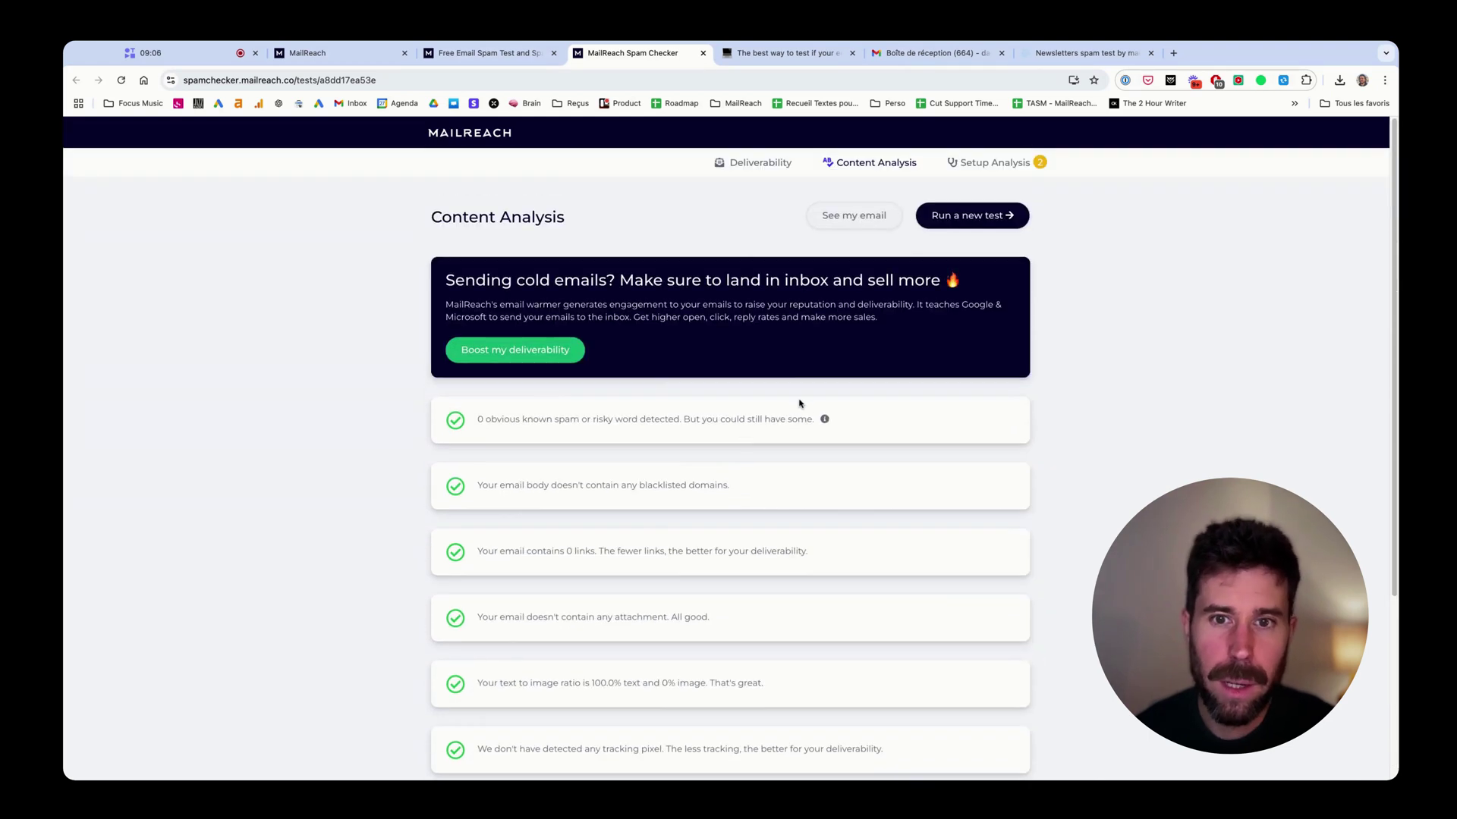
- Open the setup analysis and review the domain age, blacklist, SPF, DKIM, DMARC, reverse DNS and MX checks
click(988, 161)
scroll(1096, 294, down, 3)
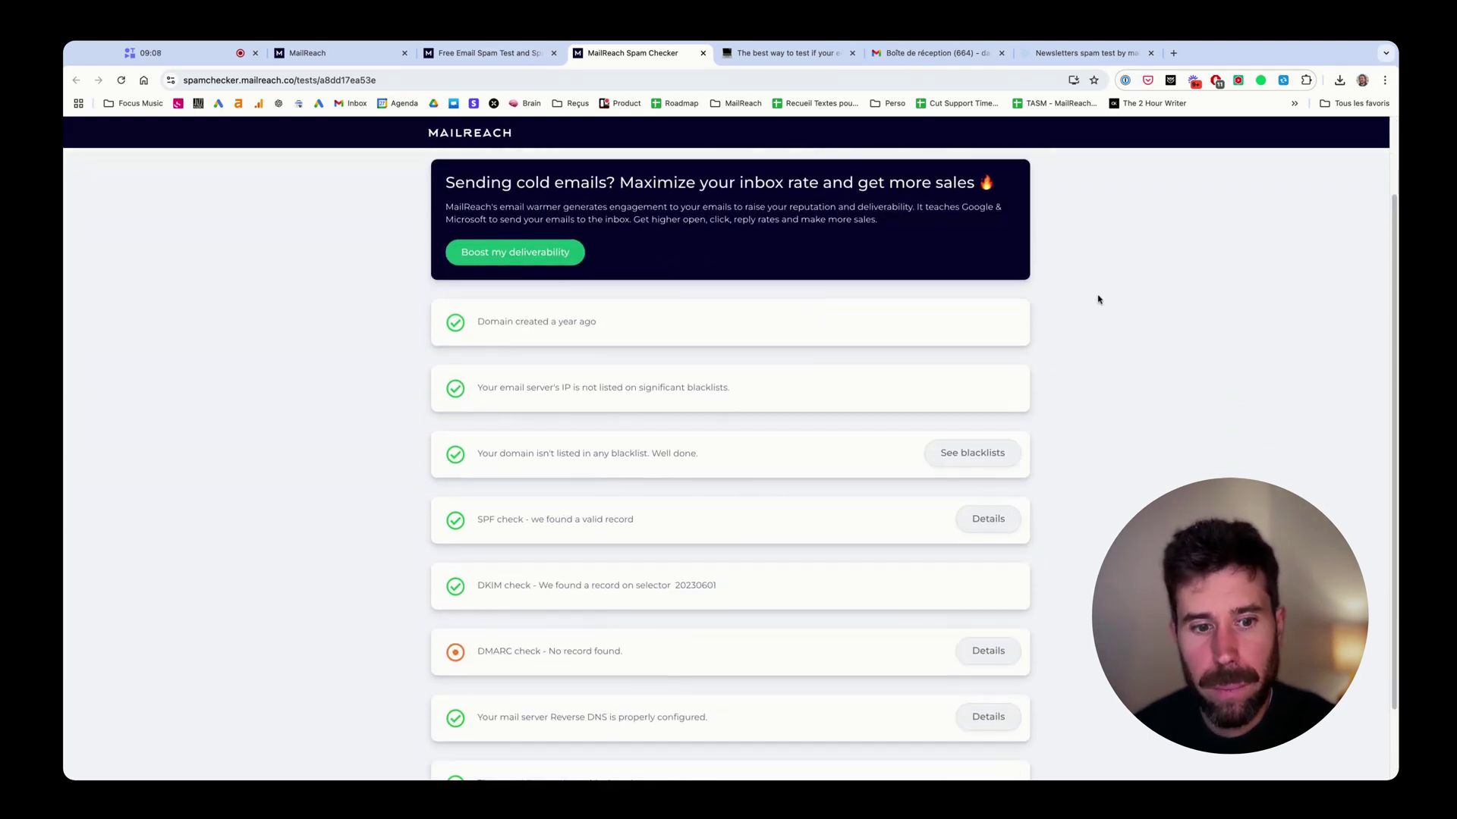
scroll(913, 391, down, 1)
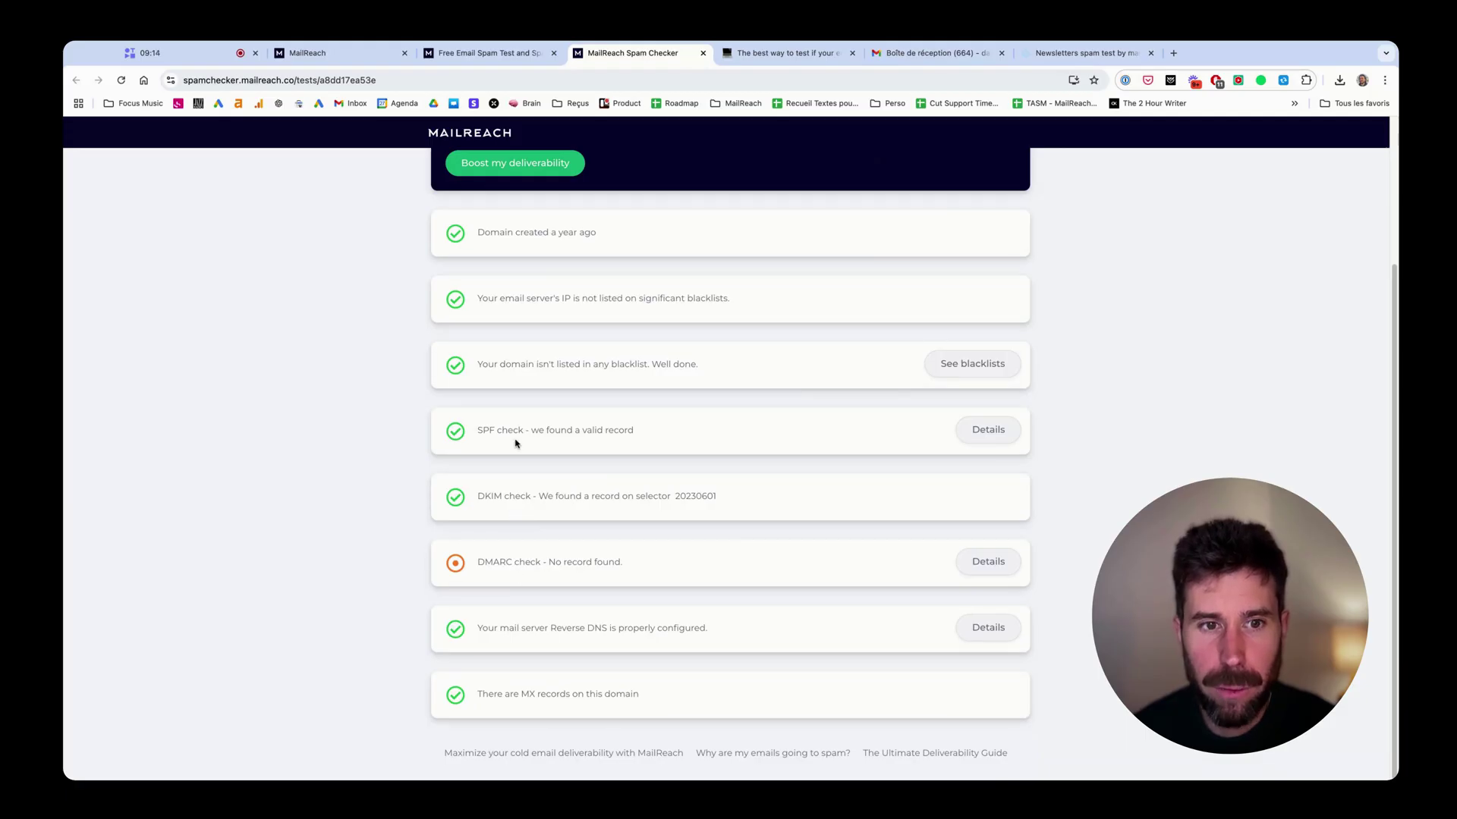
scroll(526, 429, up, 1)
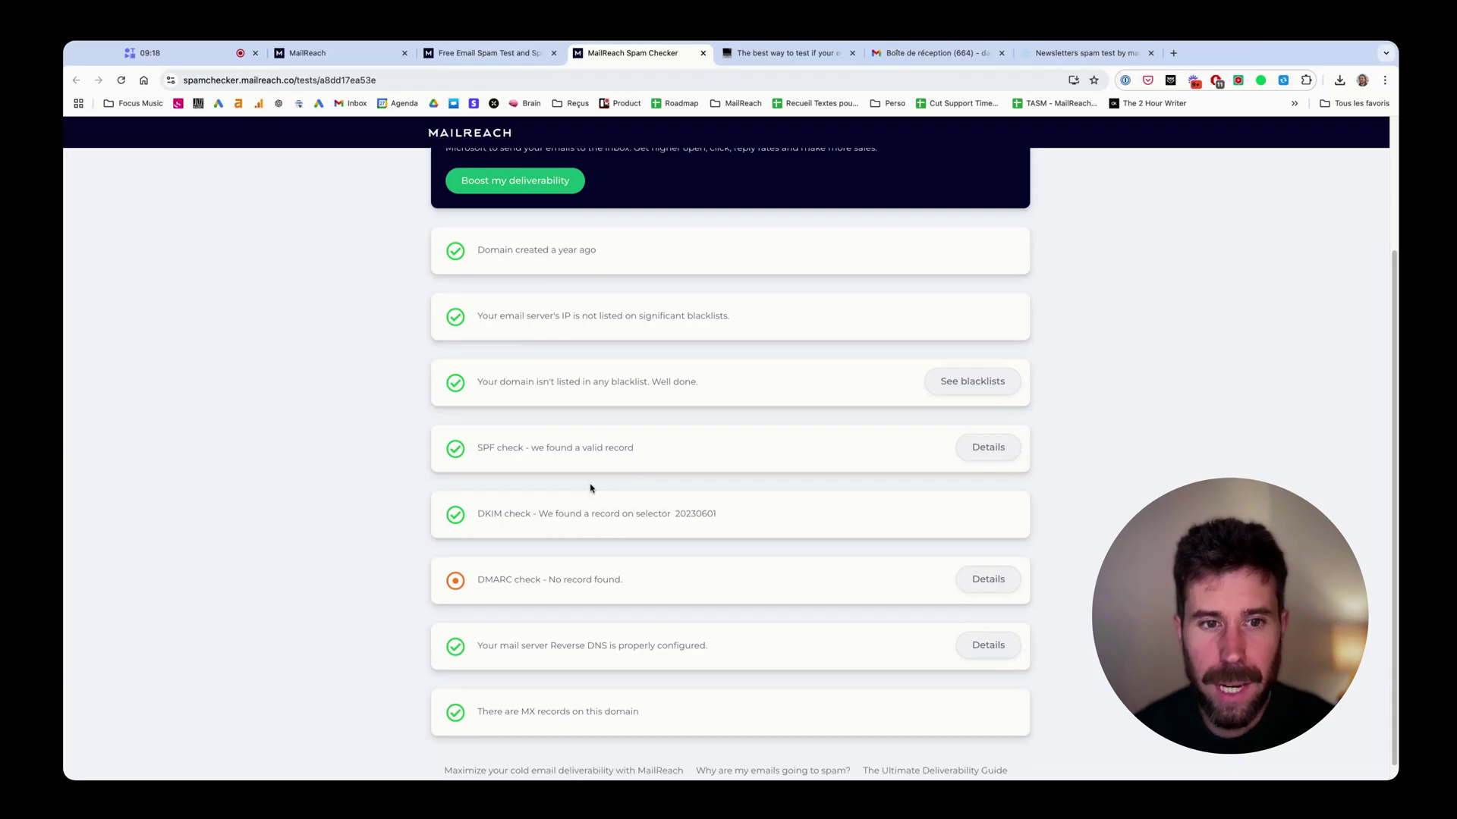
scroll(822, 464, up, 5)
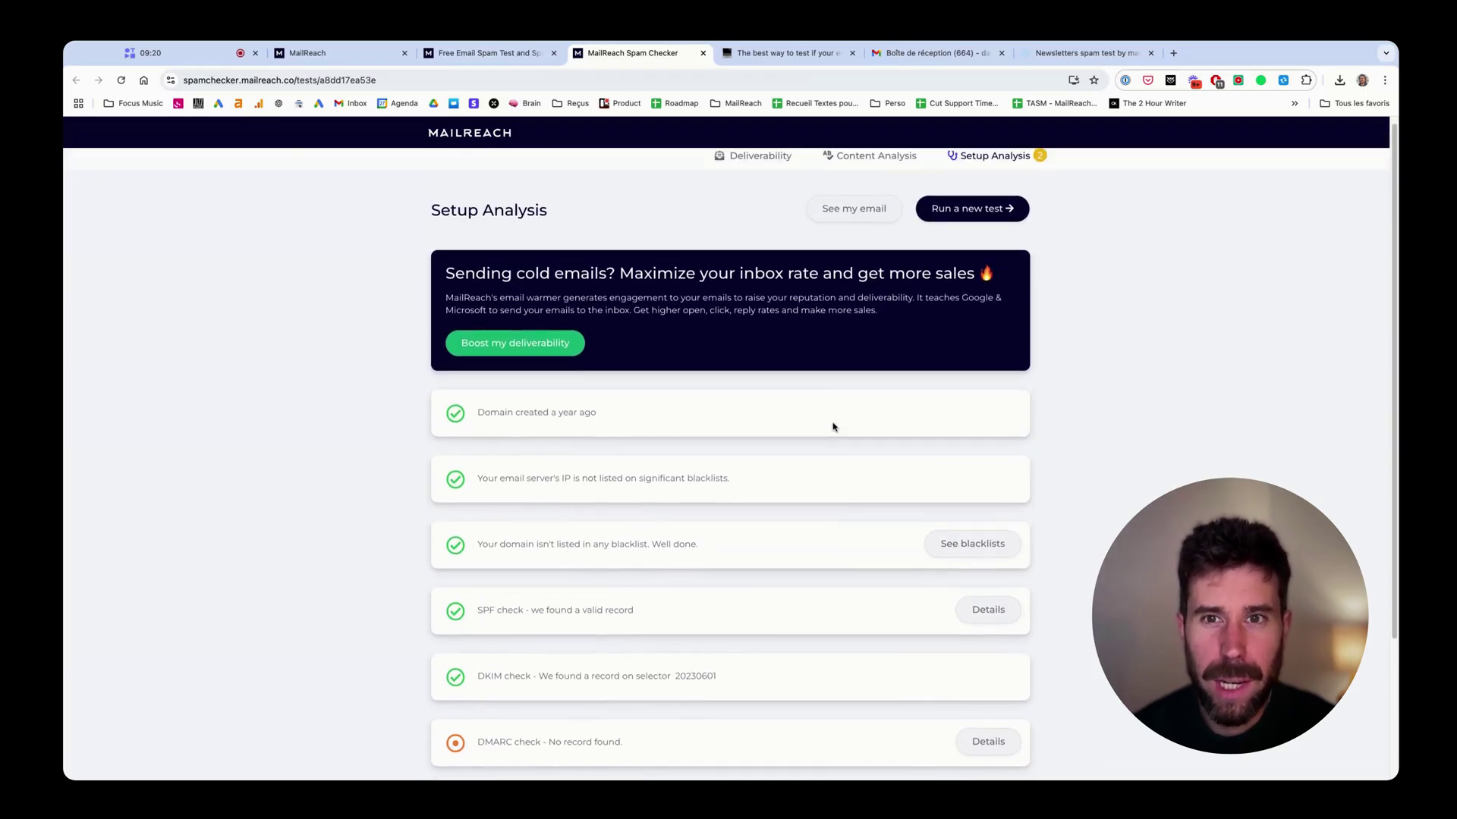
- Revisit the content analysis, return to the deliverability results, and look over the inbox placements and score
click(857, 162)
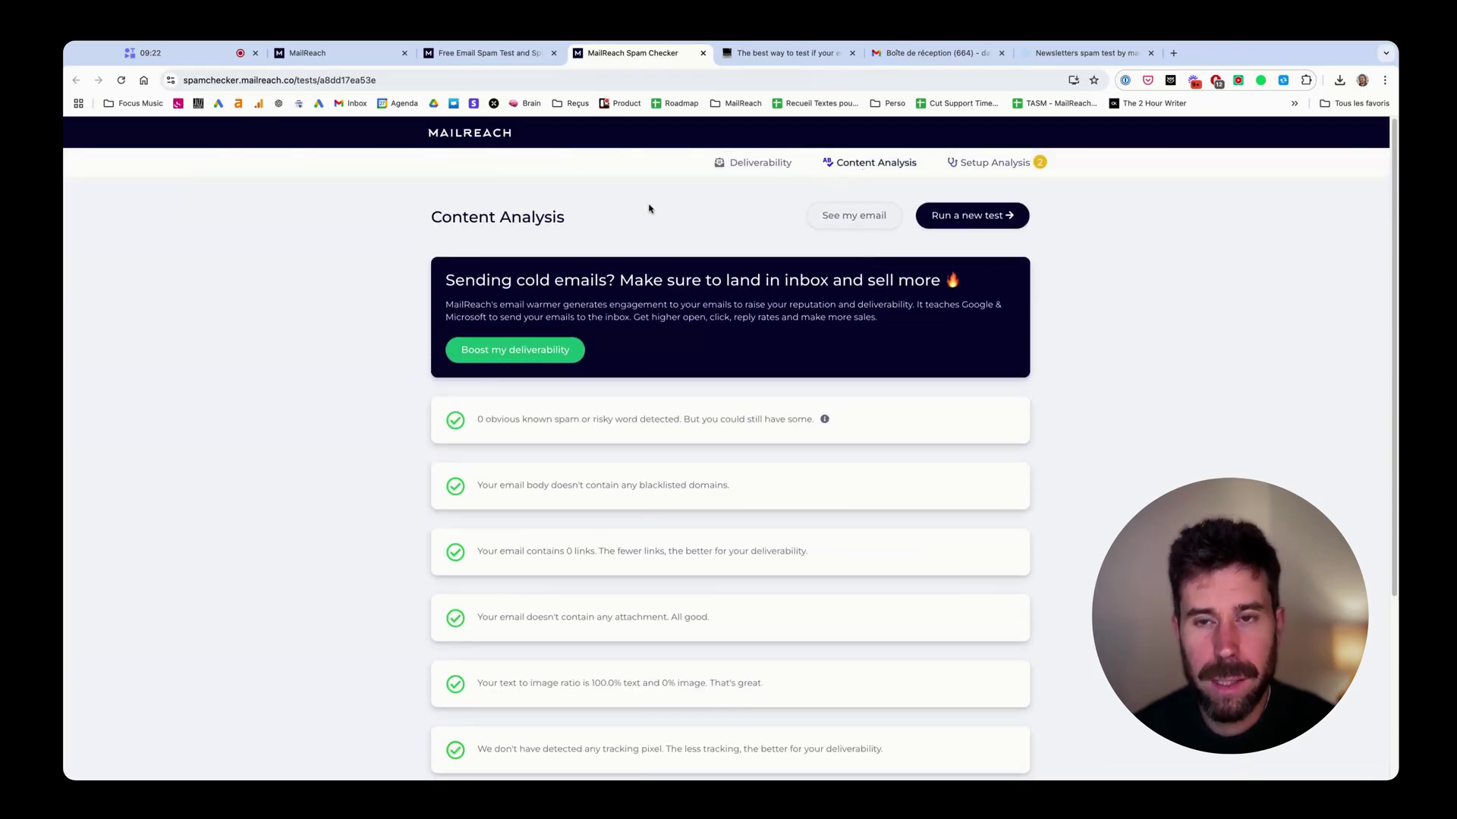
click(733, 166)
scroll(734, 190, down, 10)
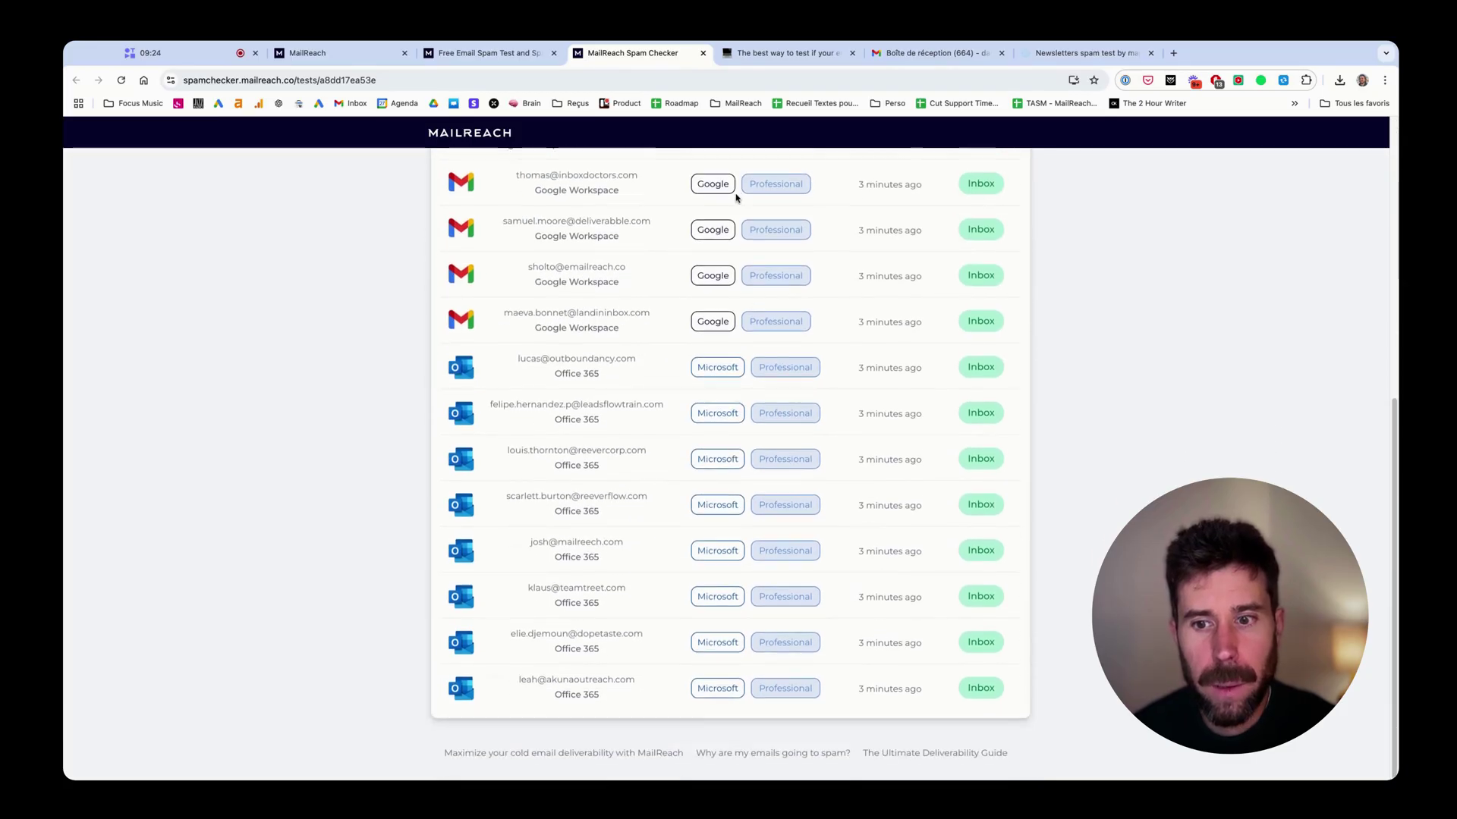
scroll(734, 197, up, 10)
mouse_move(500, 334)
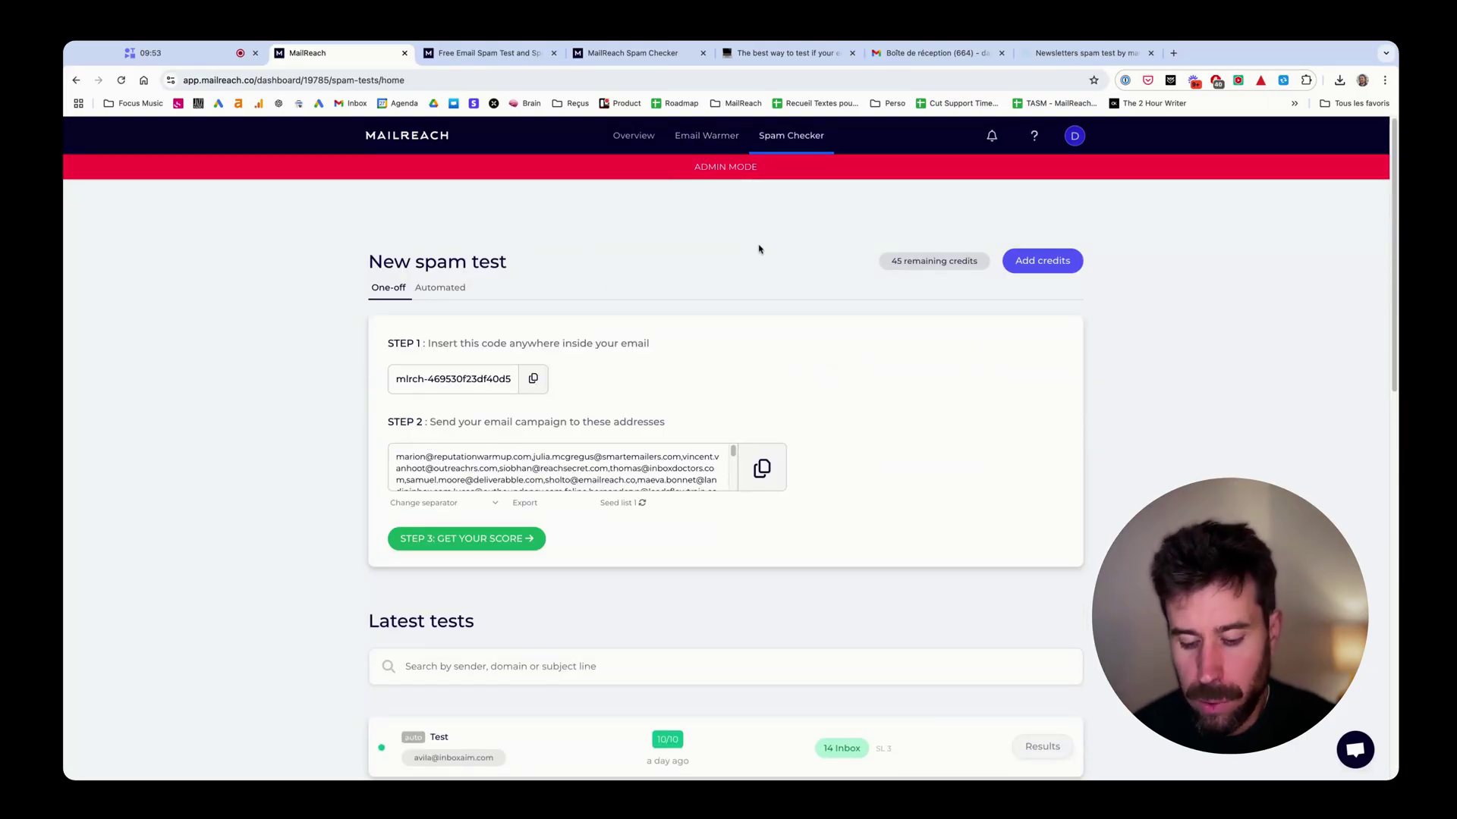
- From the MailReach dashboard's spam checker, manage the automated tests and open the active test named Test to view its frequency setup
scroll(421, 286, down, 1)
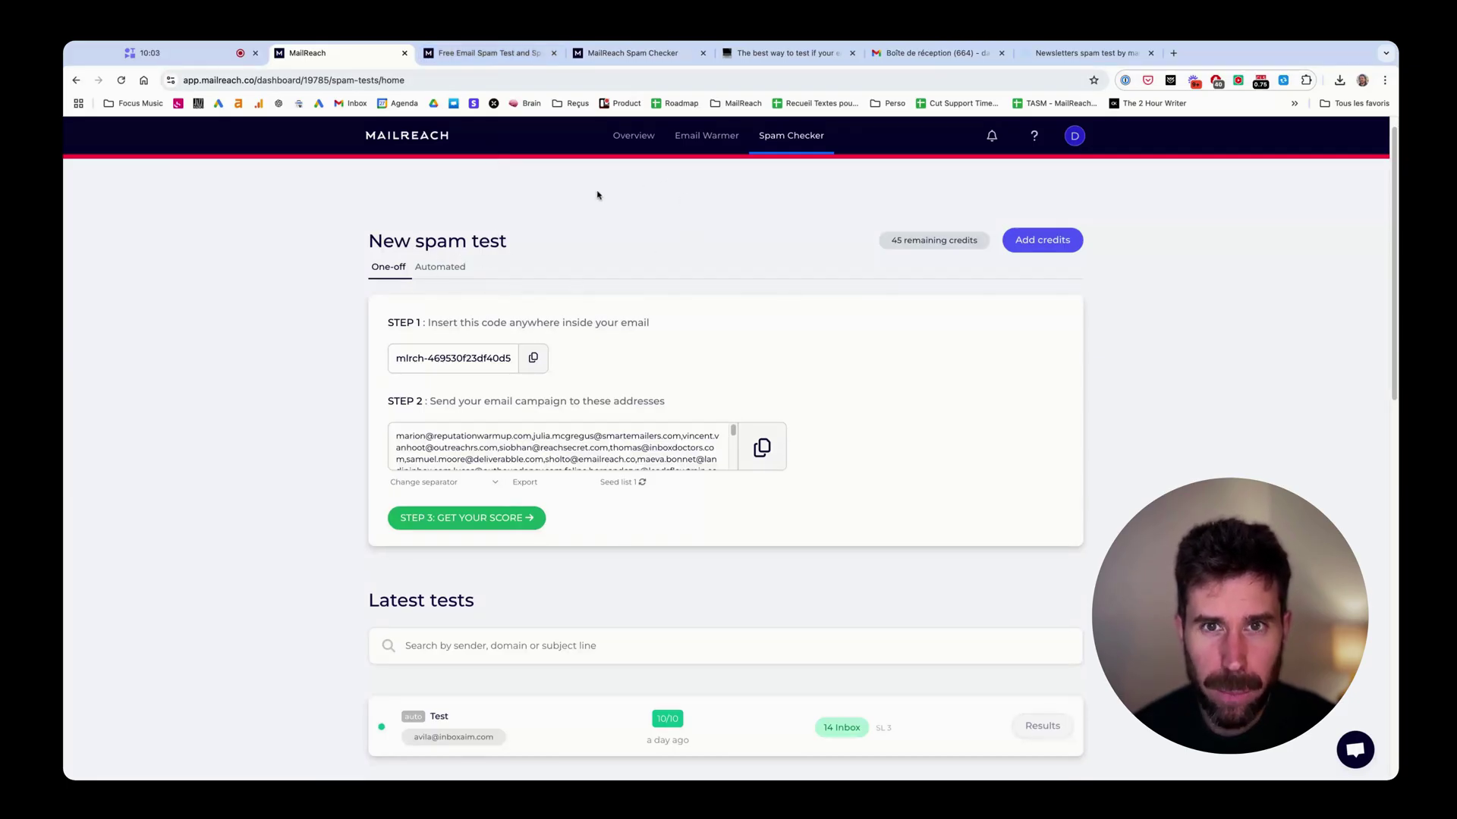
click(459, 271)
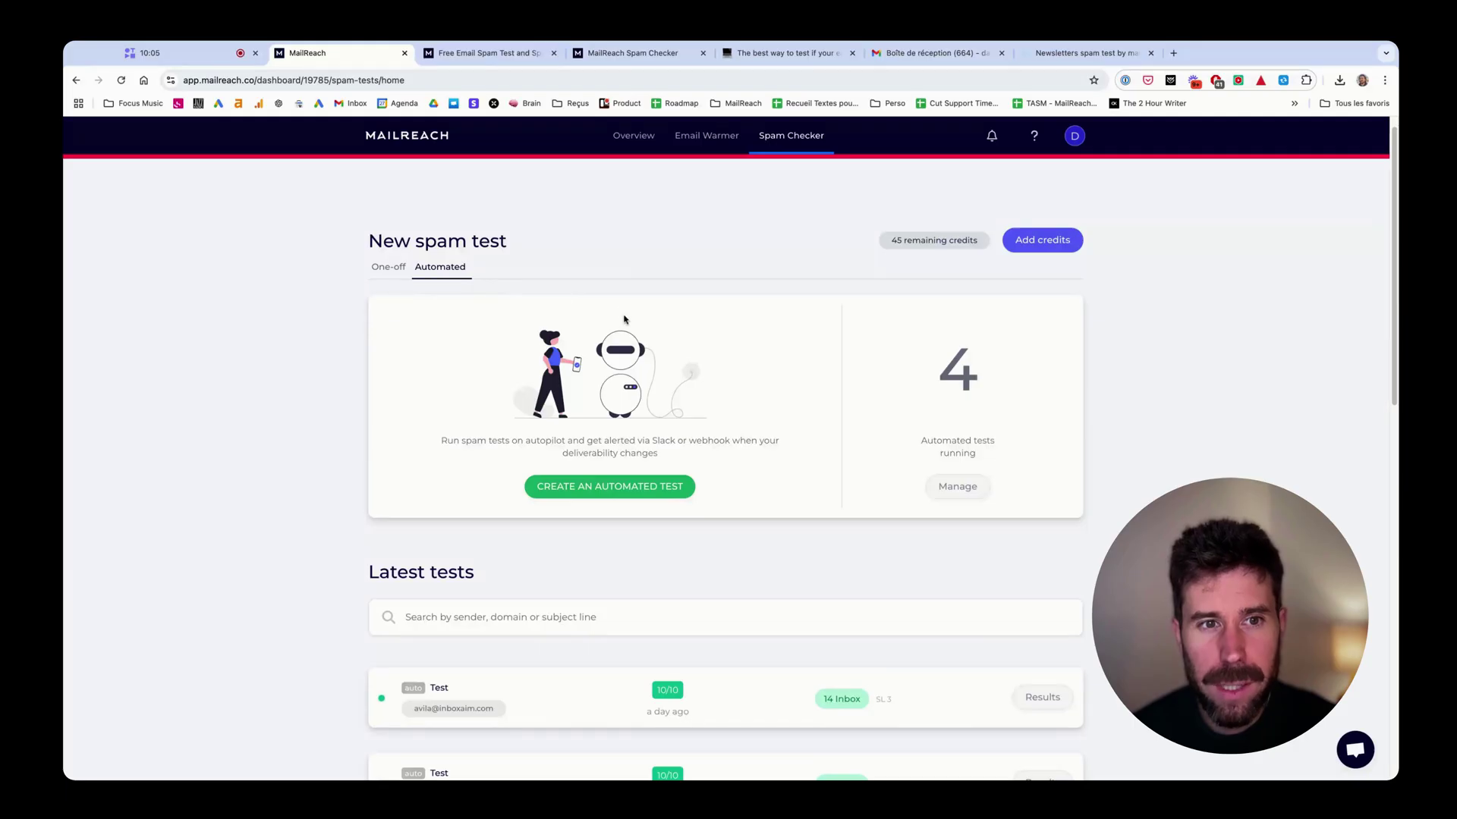
click(958, 487)
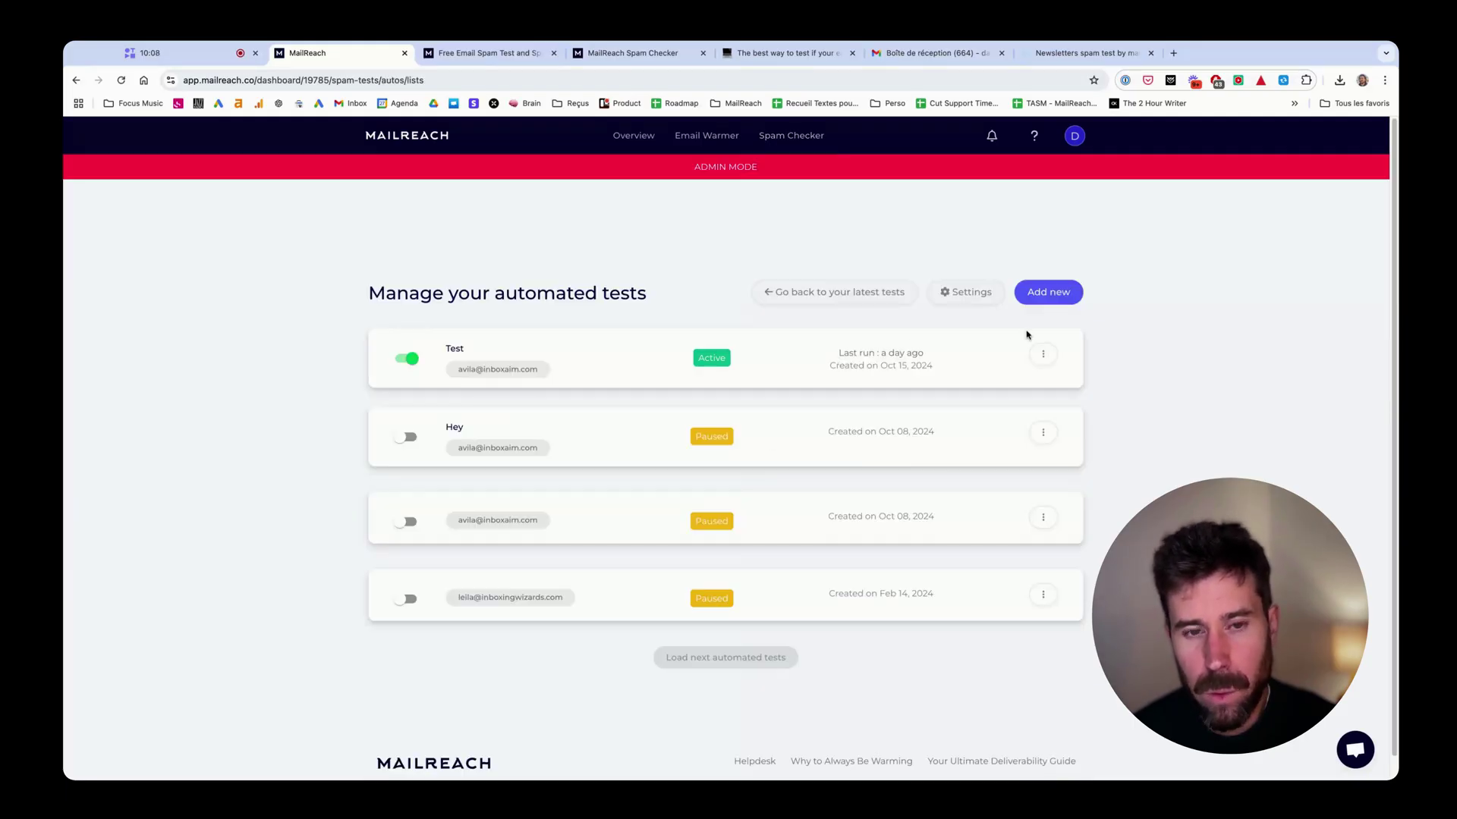
click(1043, 354)
click(1047, 379)
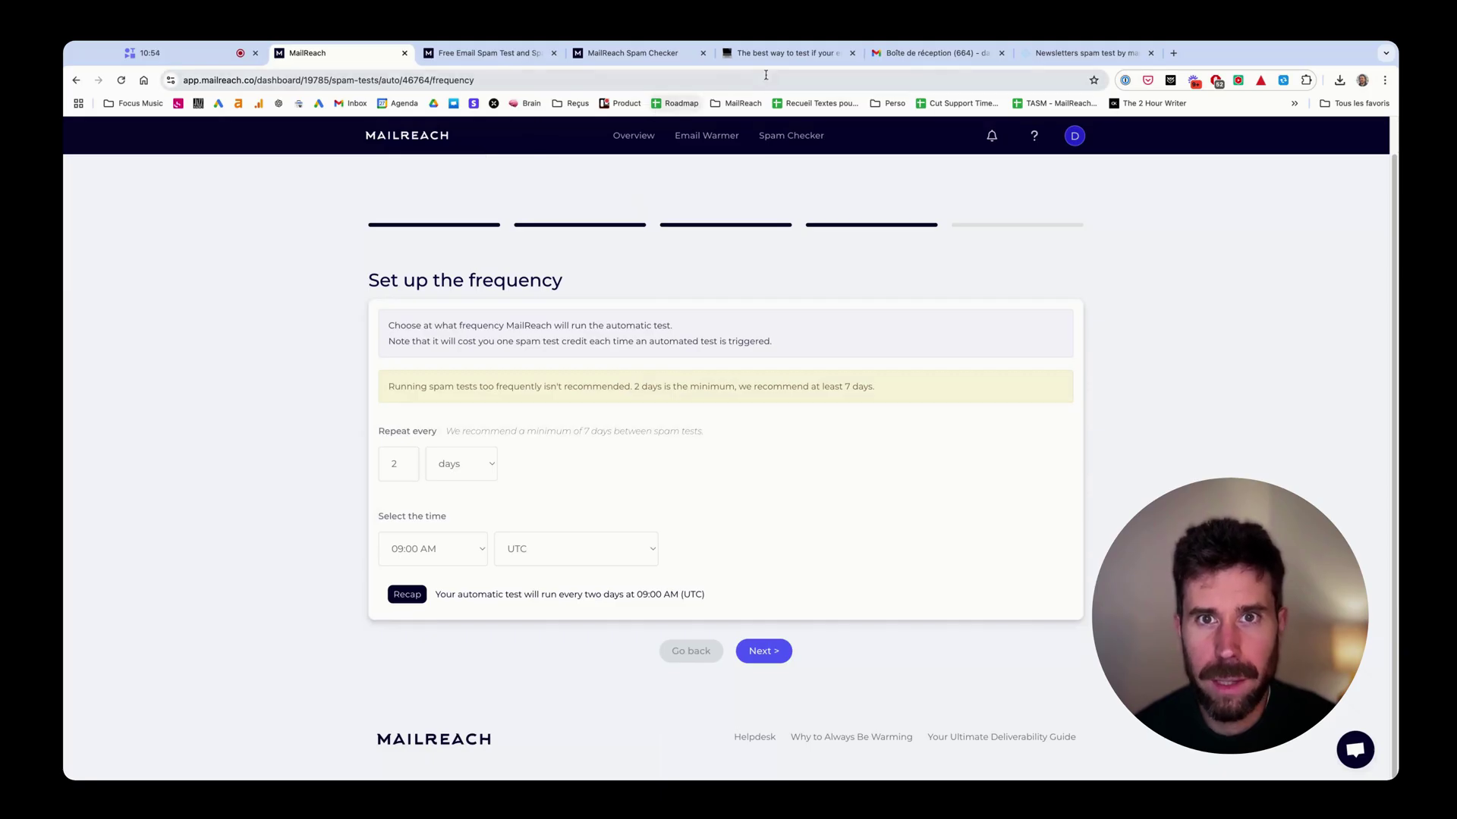
- Switch to the Notion page "The best way to test if your emails land in spam" and look over its outline
click(789, 53)
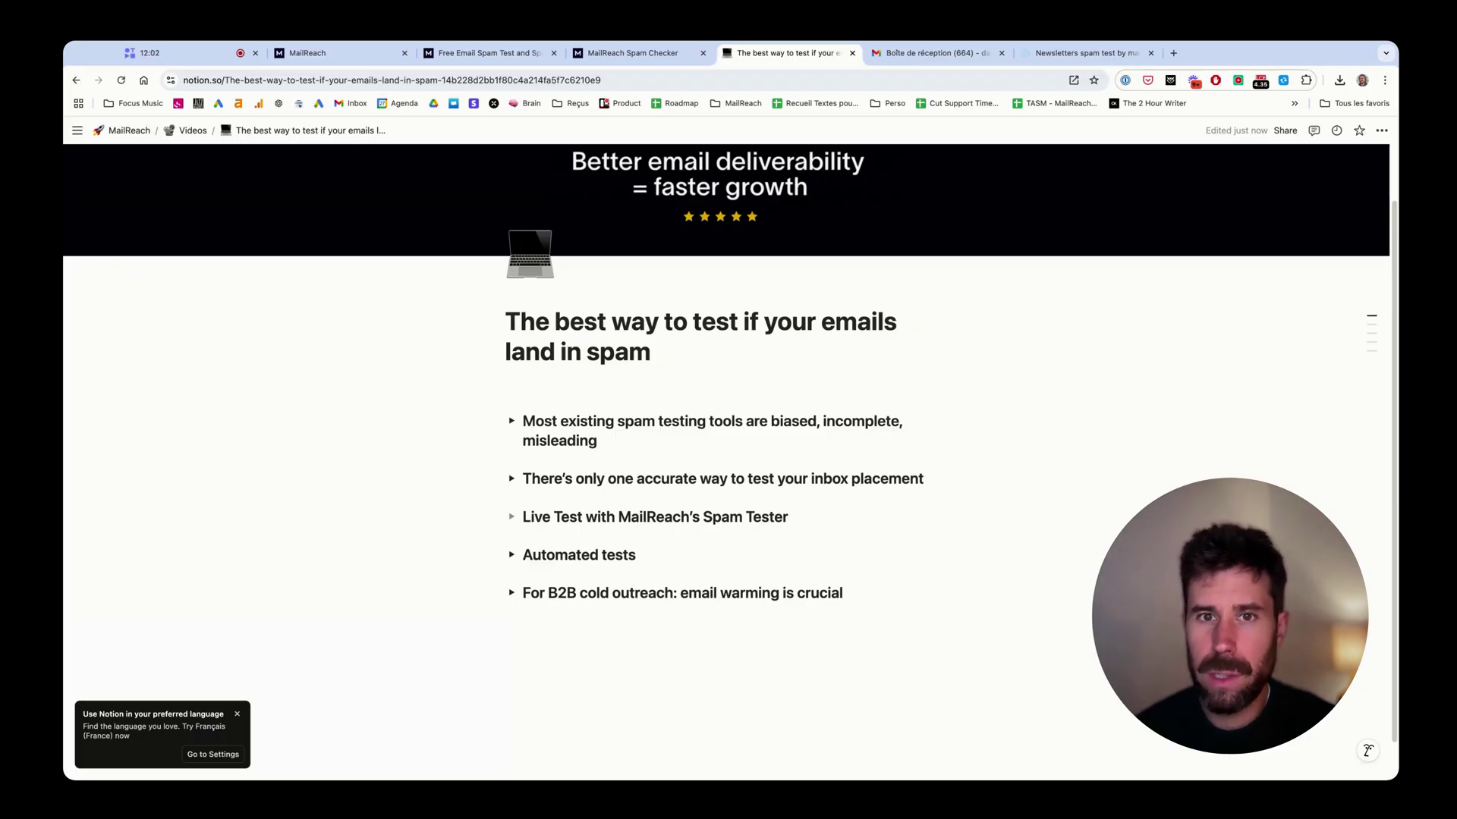
scroll(1056, 424, up, 2)
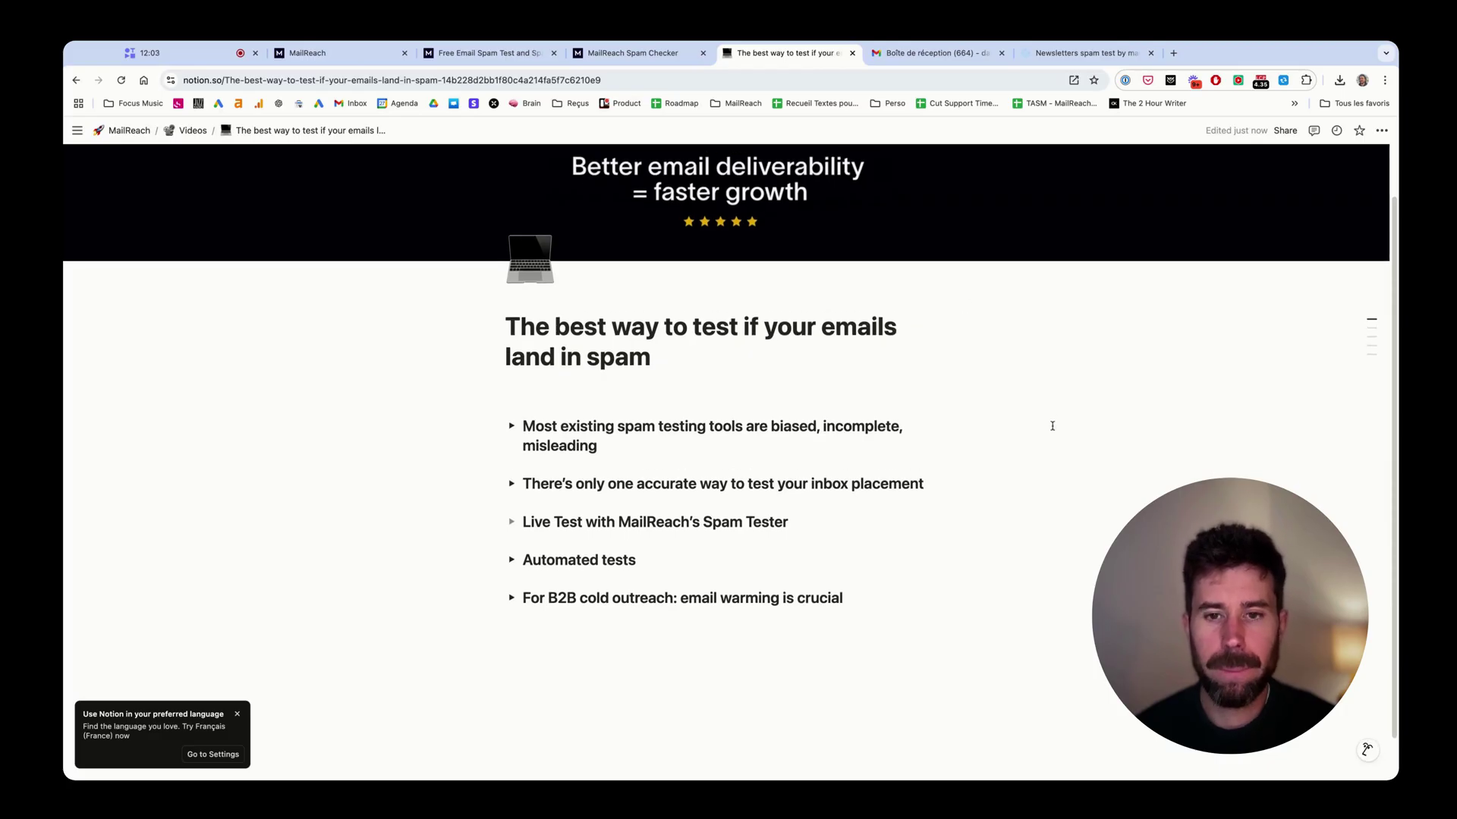